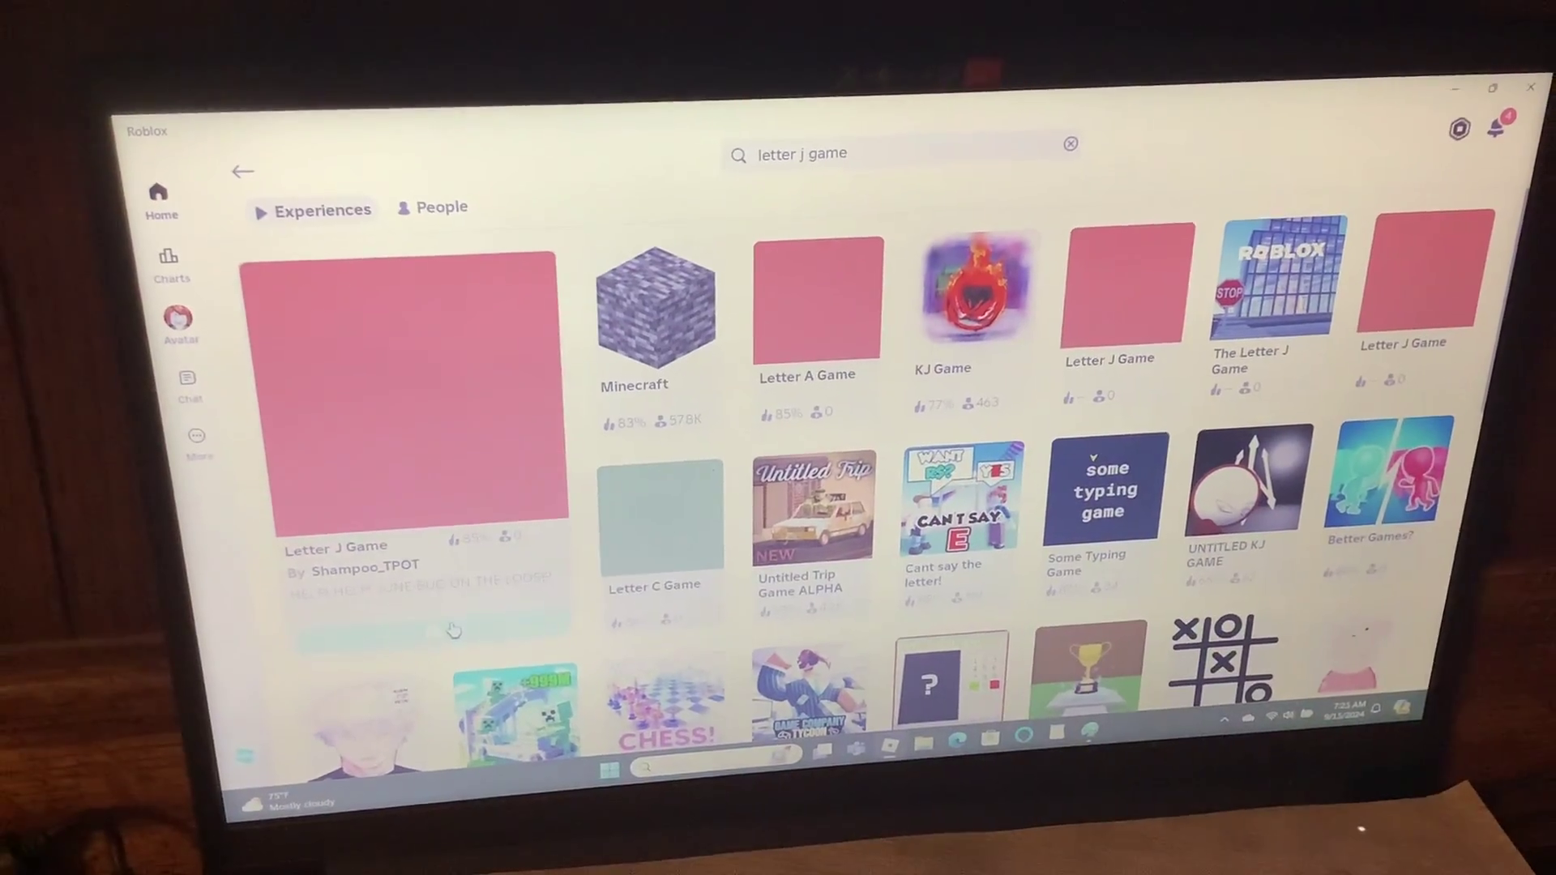
Join the Letter J Game from the 'letter j game' search results
click(457, 635)
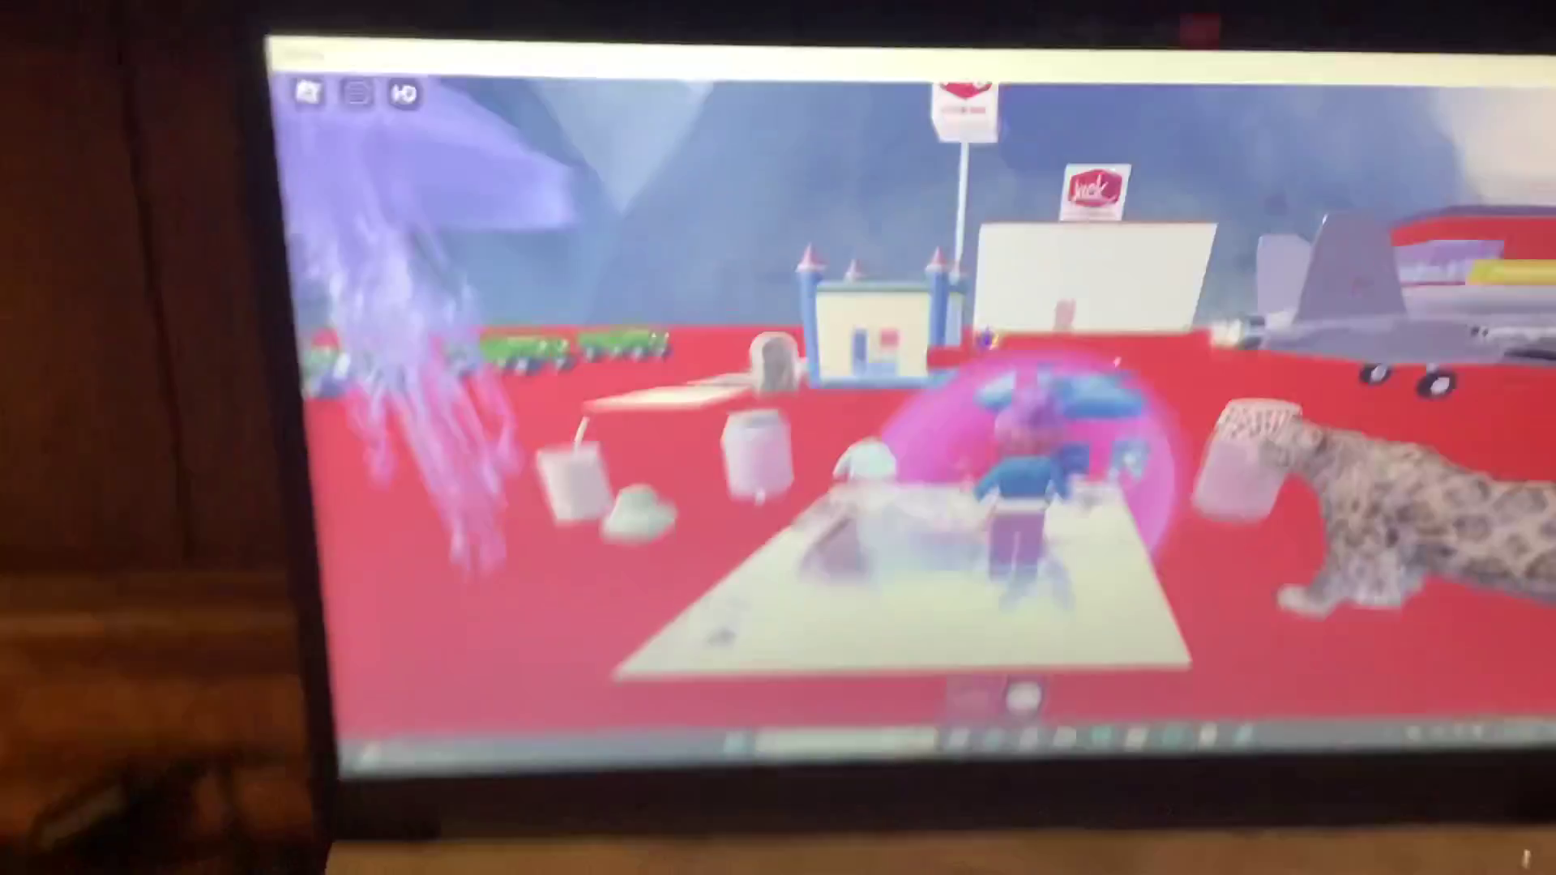
Walk the avatar from spawn past the pumpkin to the Judge Gavel and J Remover pads
key(s)
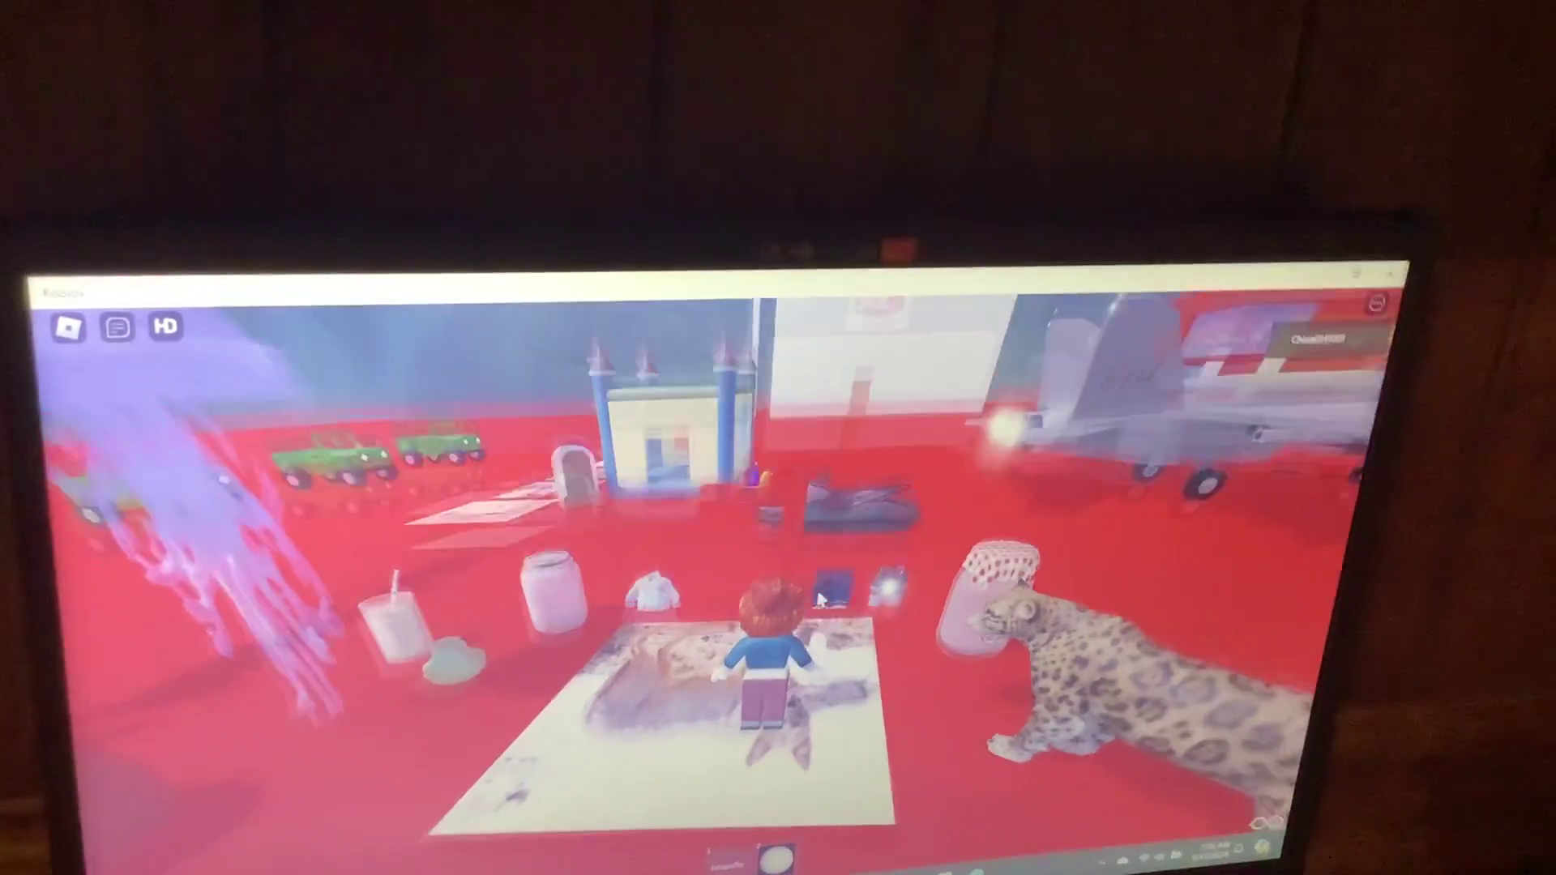
right_click(854, 568)
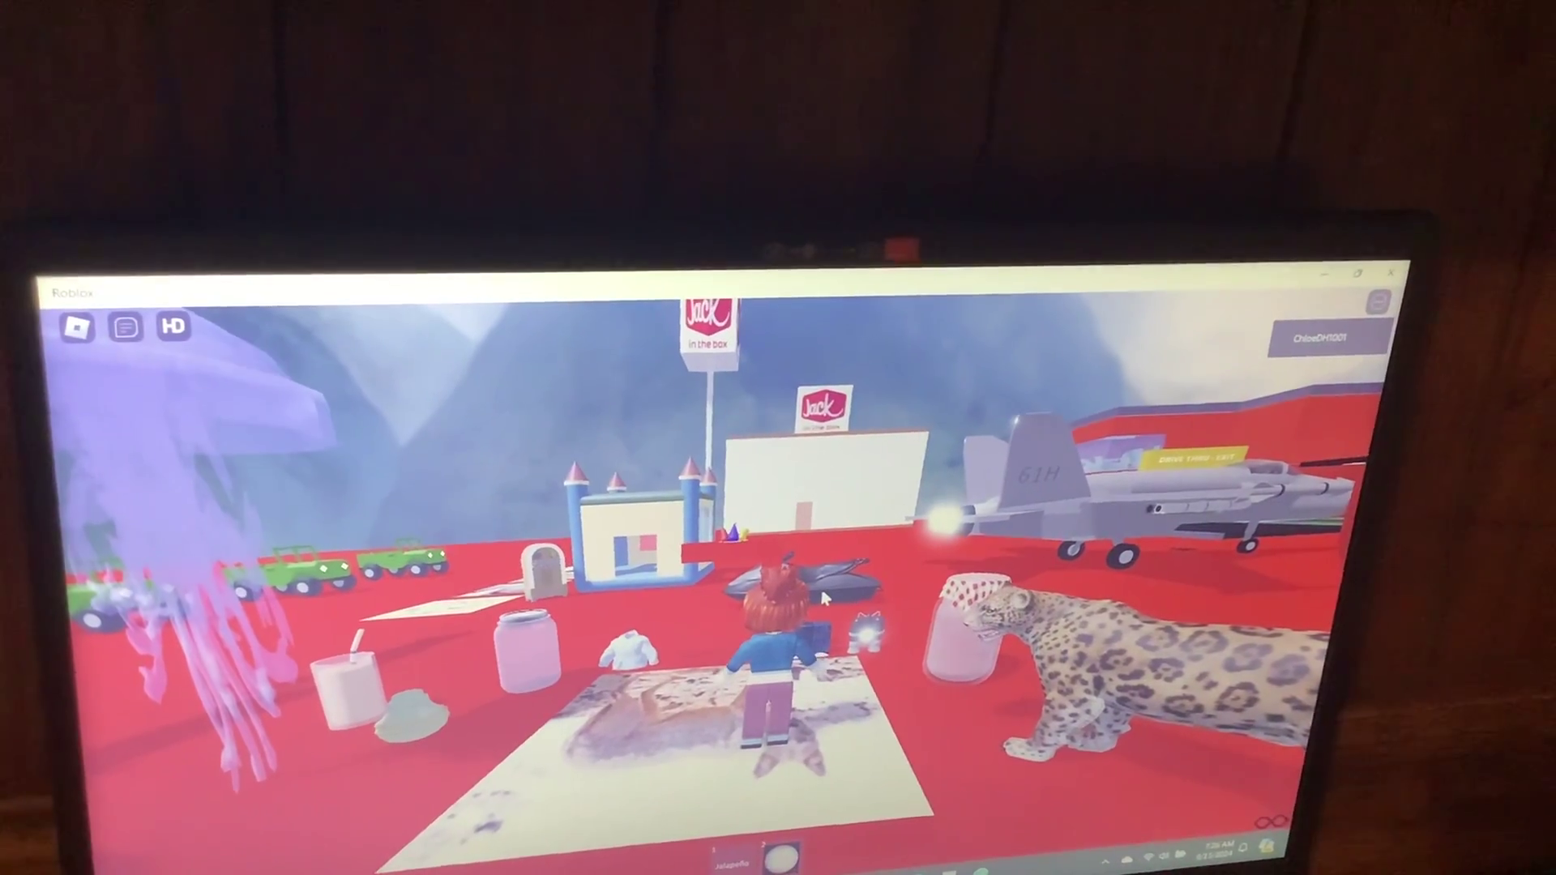
drag(813, 595, 857, 585)
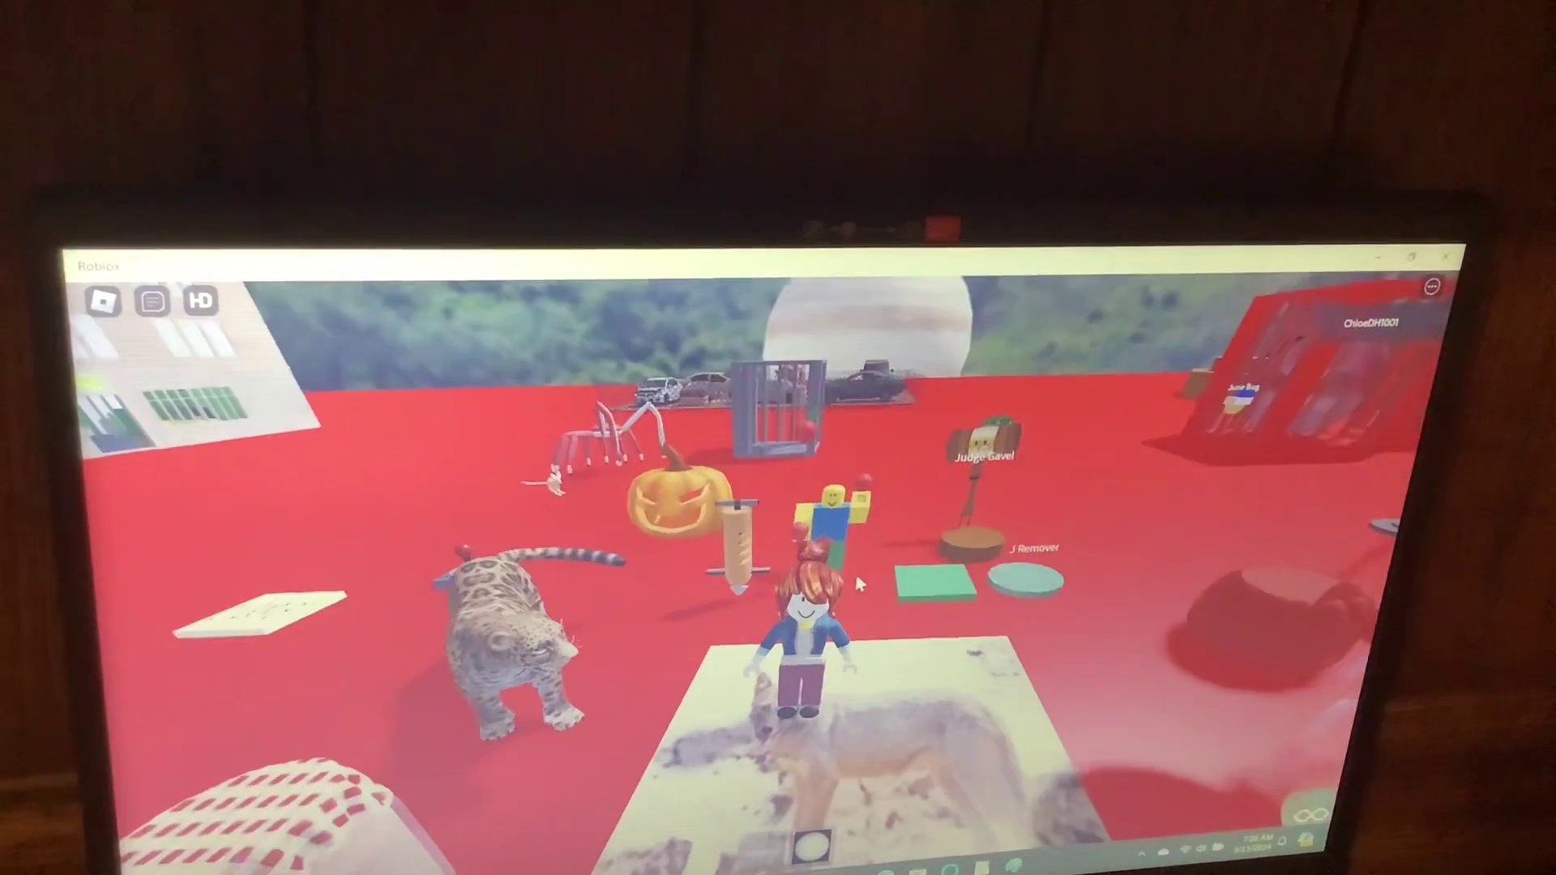
key(w)
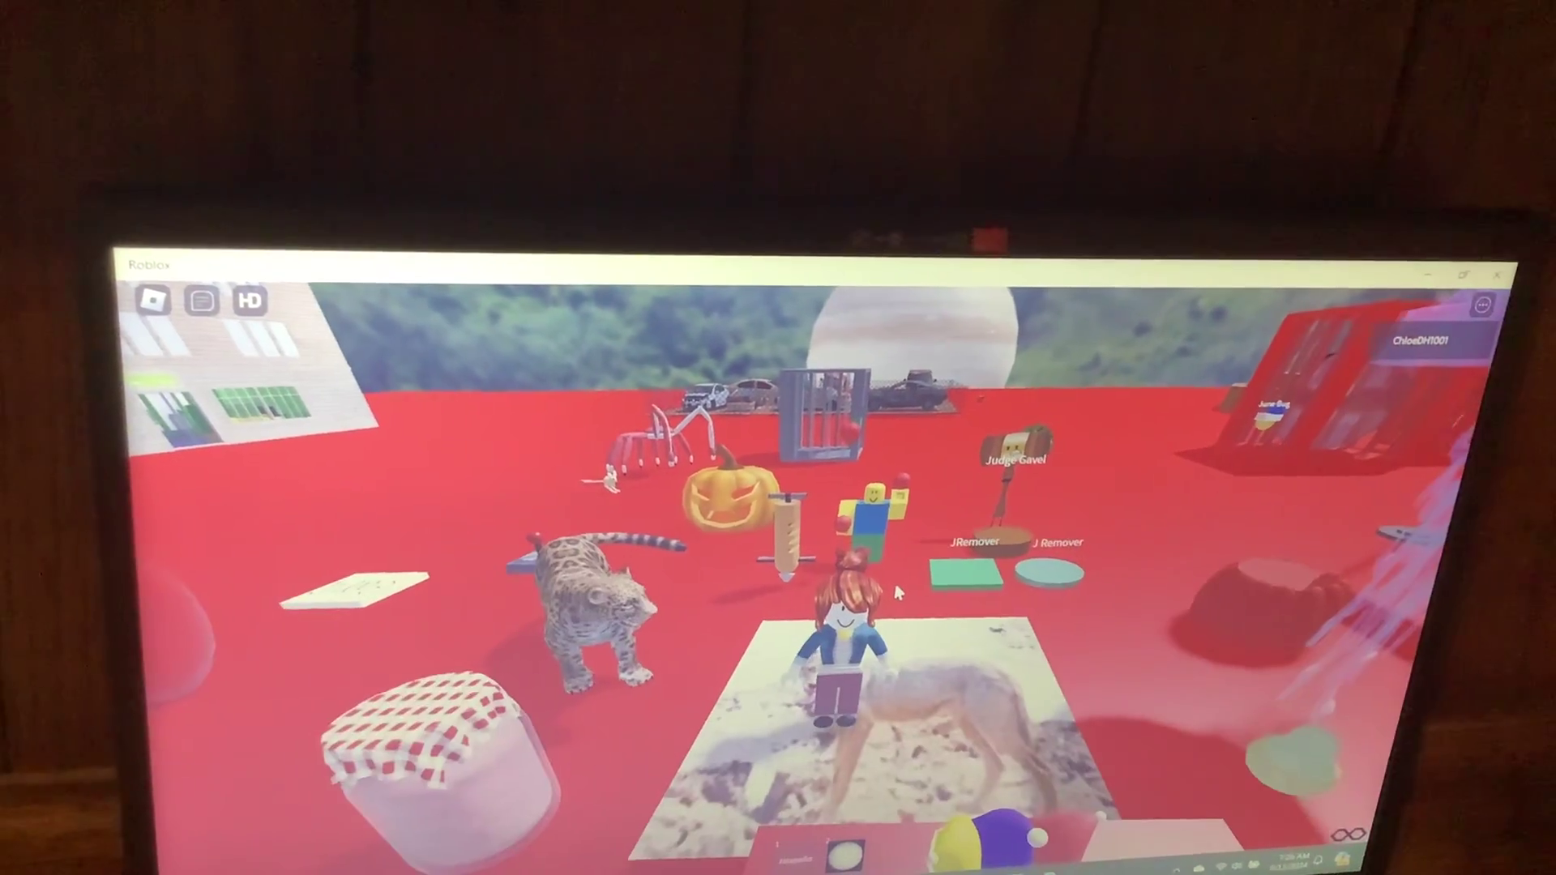
key(s)
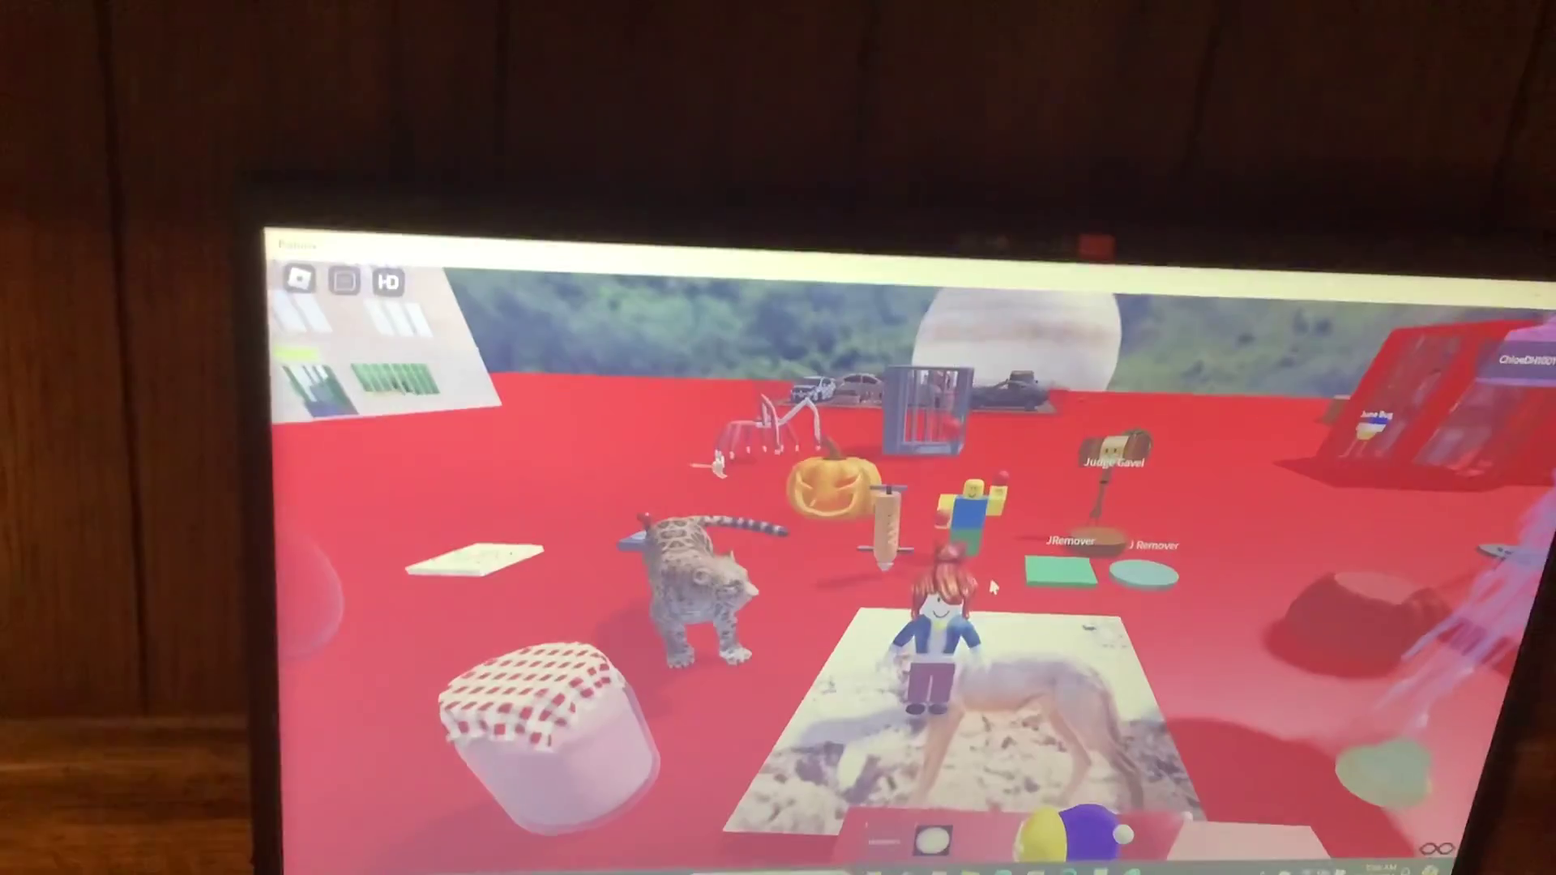
key(w)
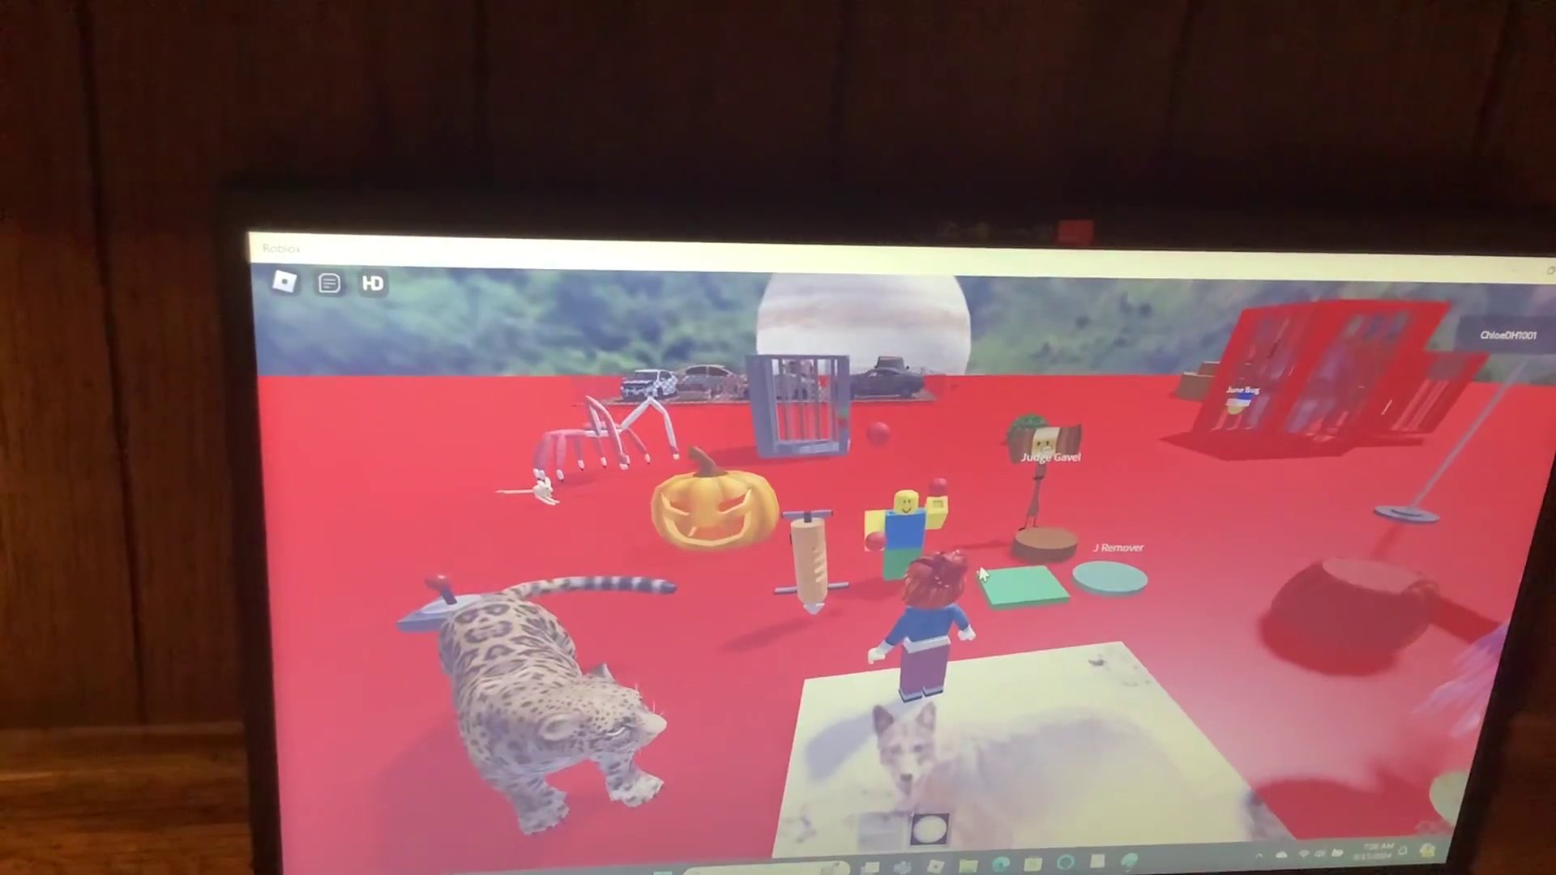
key(s)
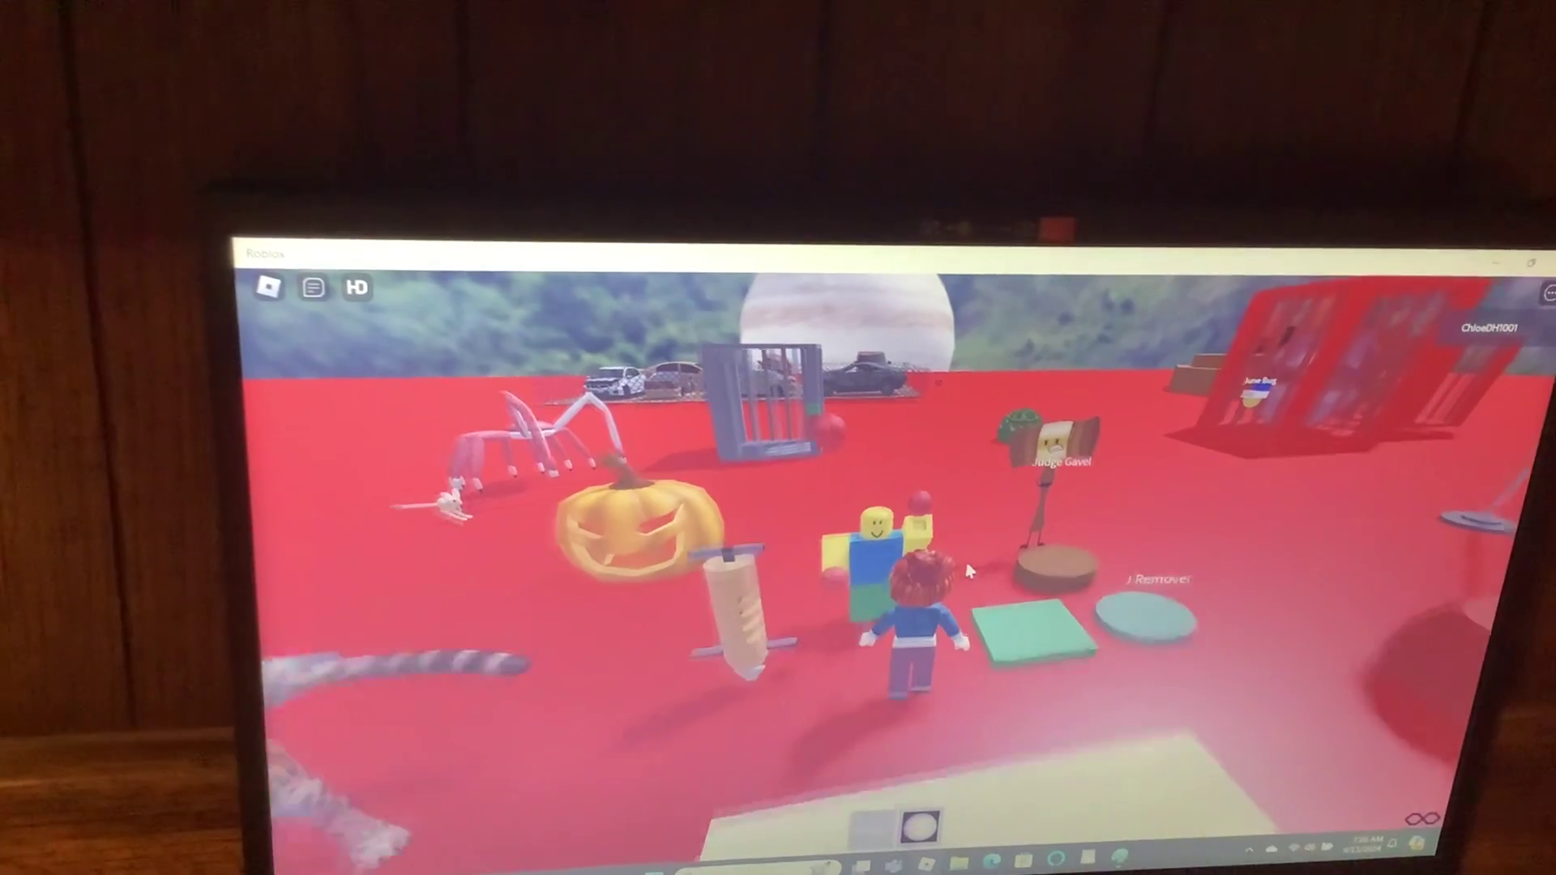
key(w)
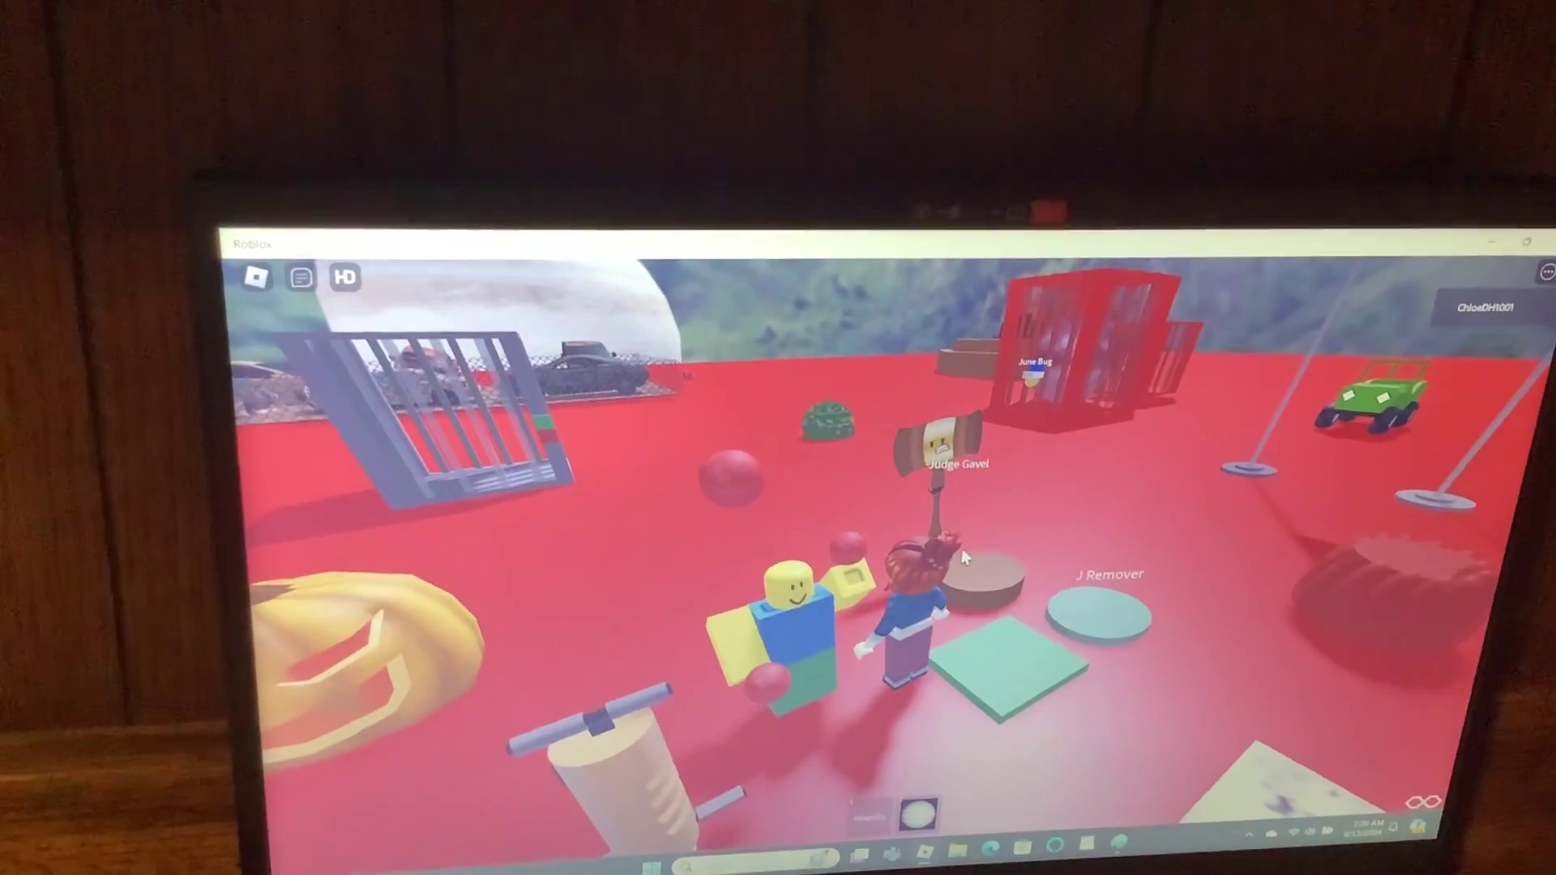
Carry the gavel past the jeeps and across the painted J picture mats to the jump rope pad
mouse_move(962, 548)
mouse_down()
mouse_move(987, 550)
mouse_move(982, 579)
mouse_move(973, 568)
mouse_move(921, 622)
mouse_move(915, 599)
mouse_up()
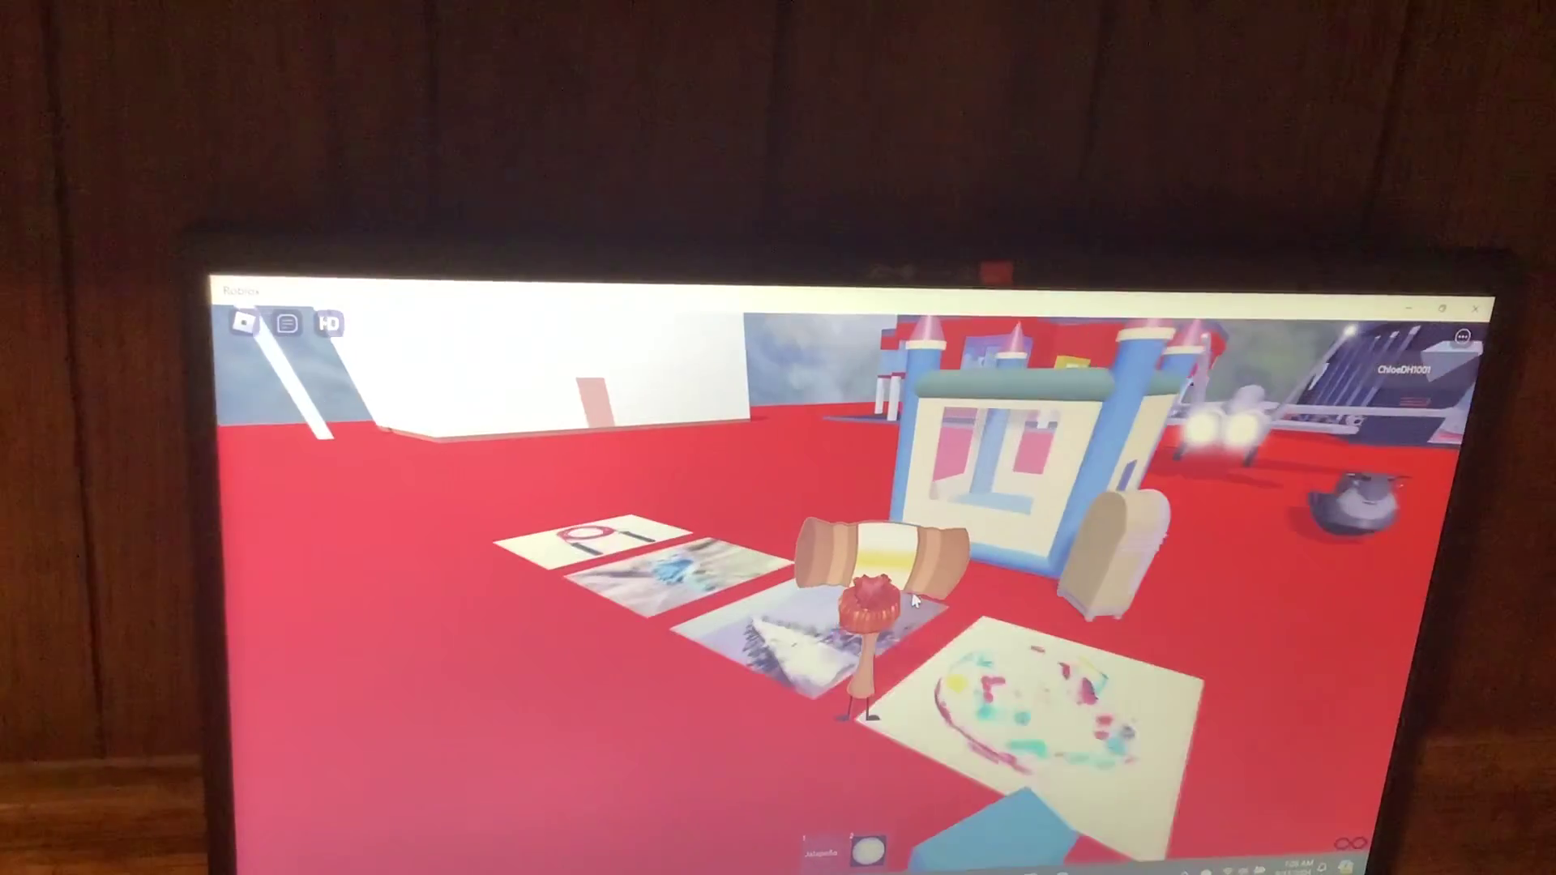
key(w)
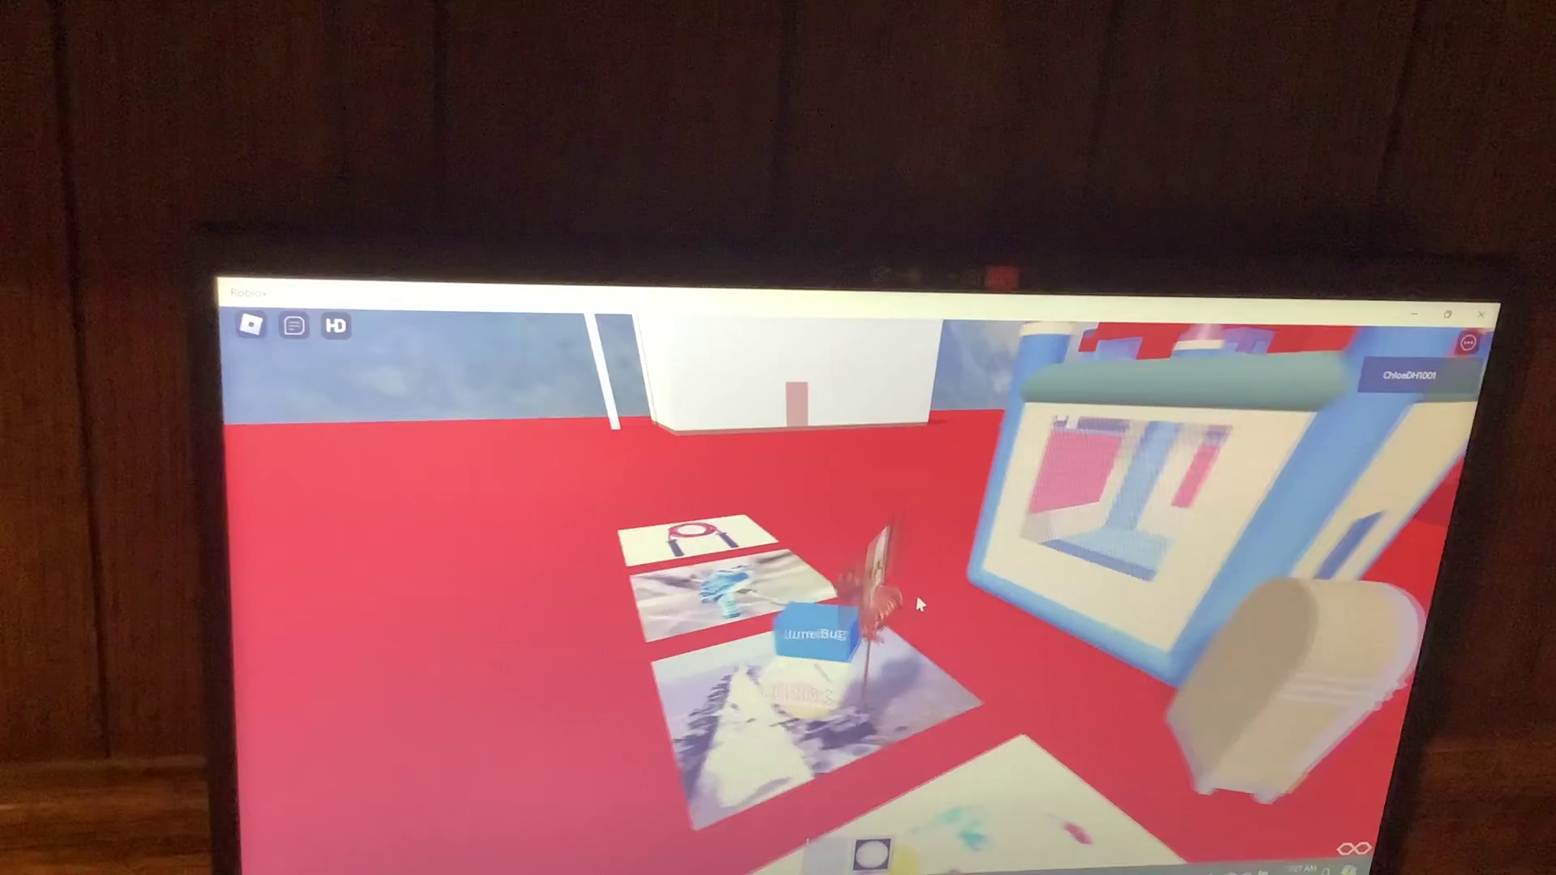
drag(932, 601, 942, 586)
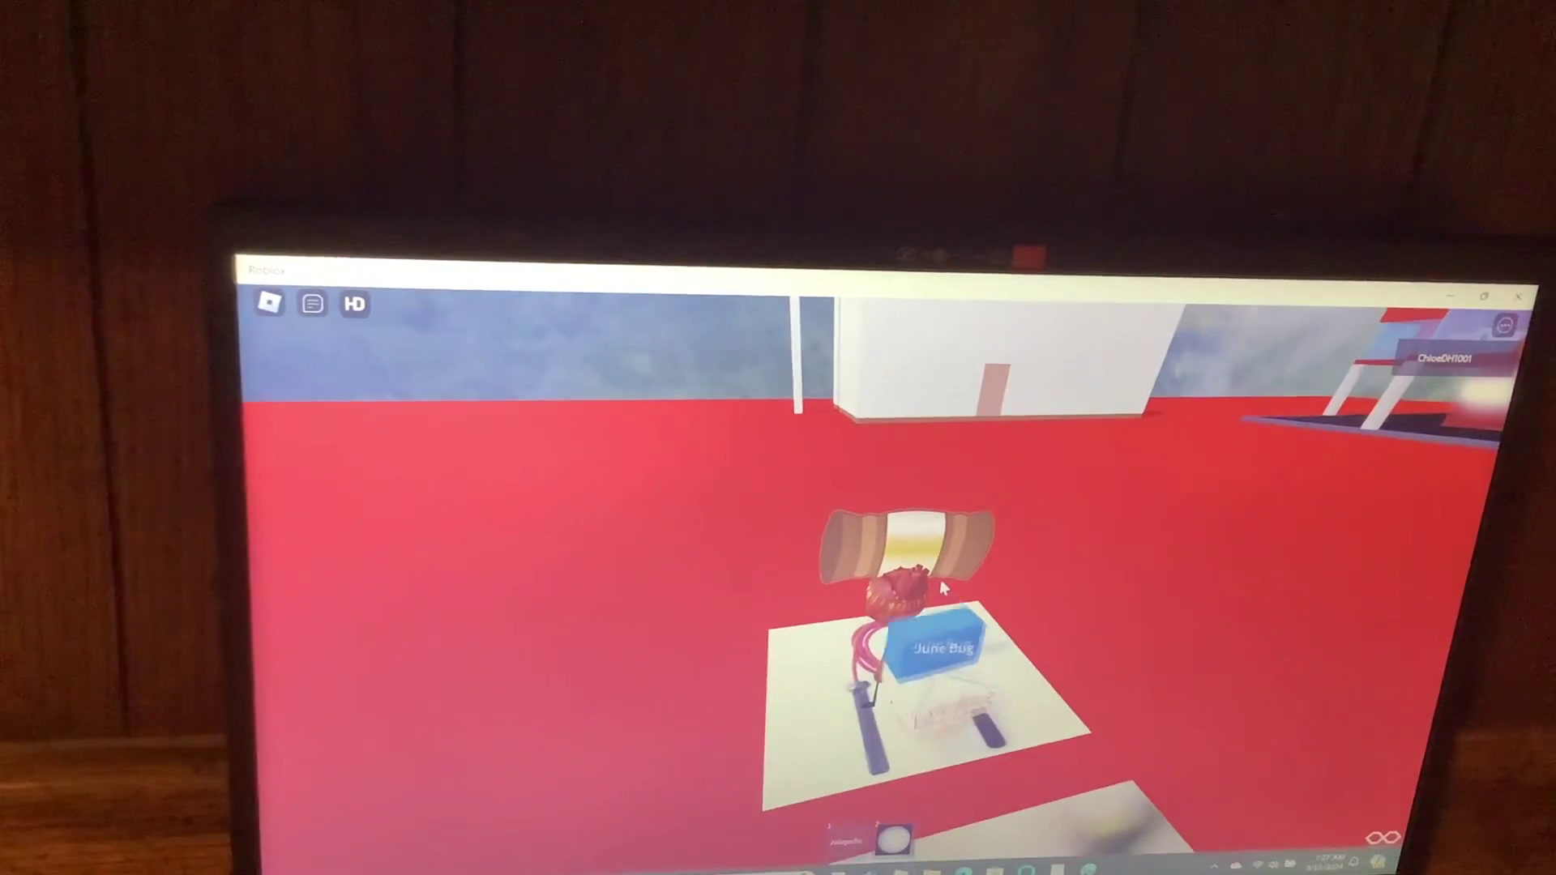
Walk up to the white building, through its pink doorway, and look around inside
key(w)
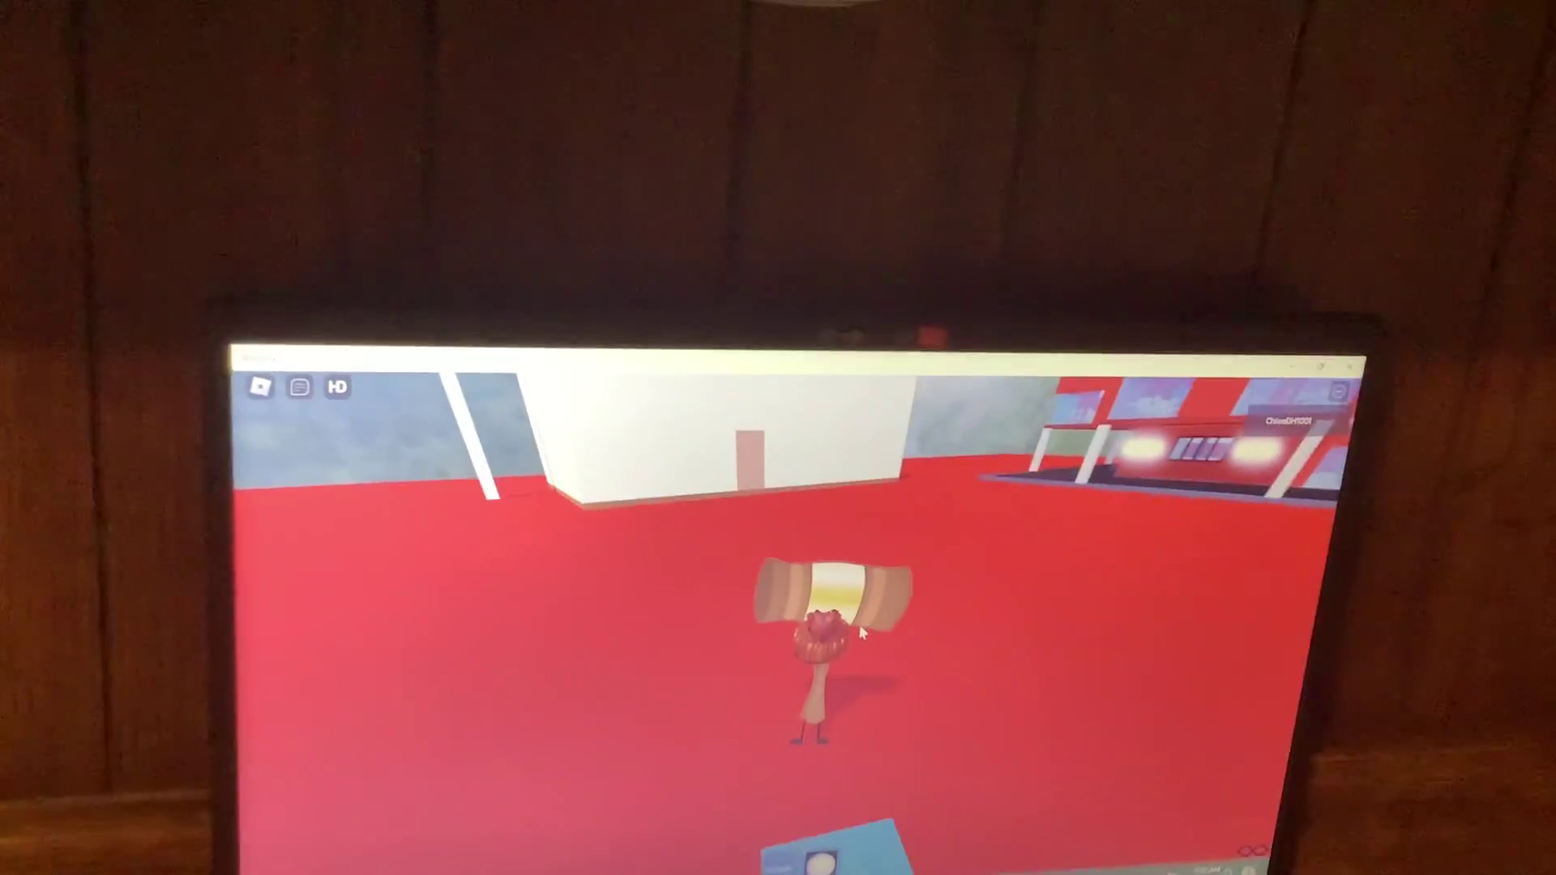
key(w)
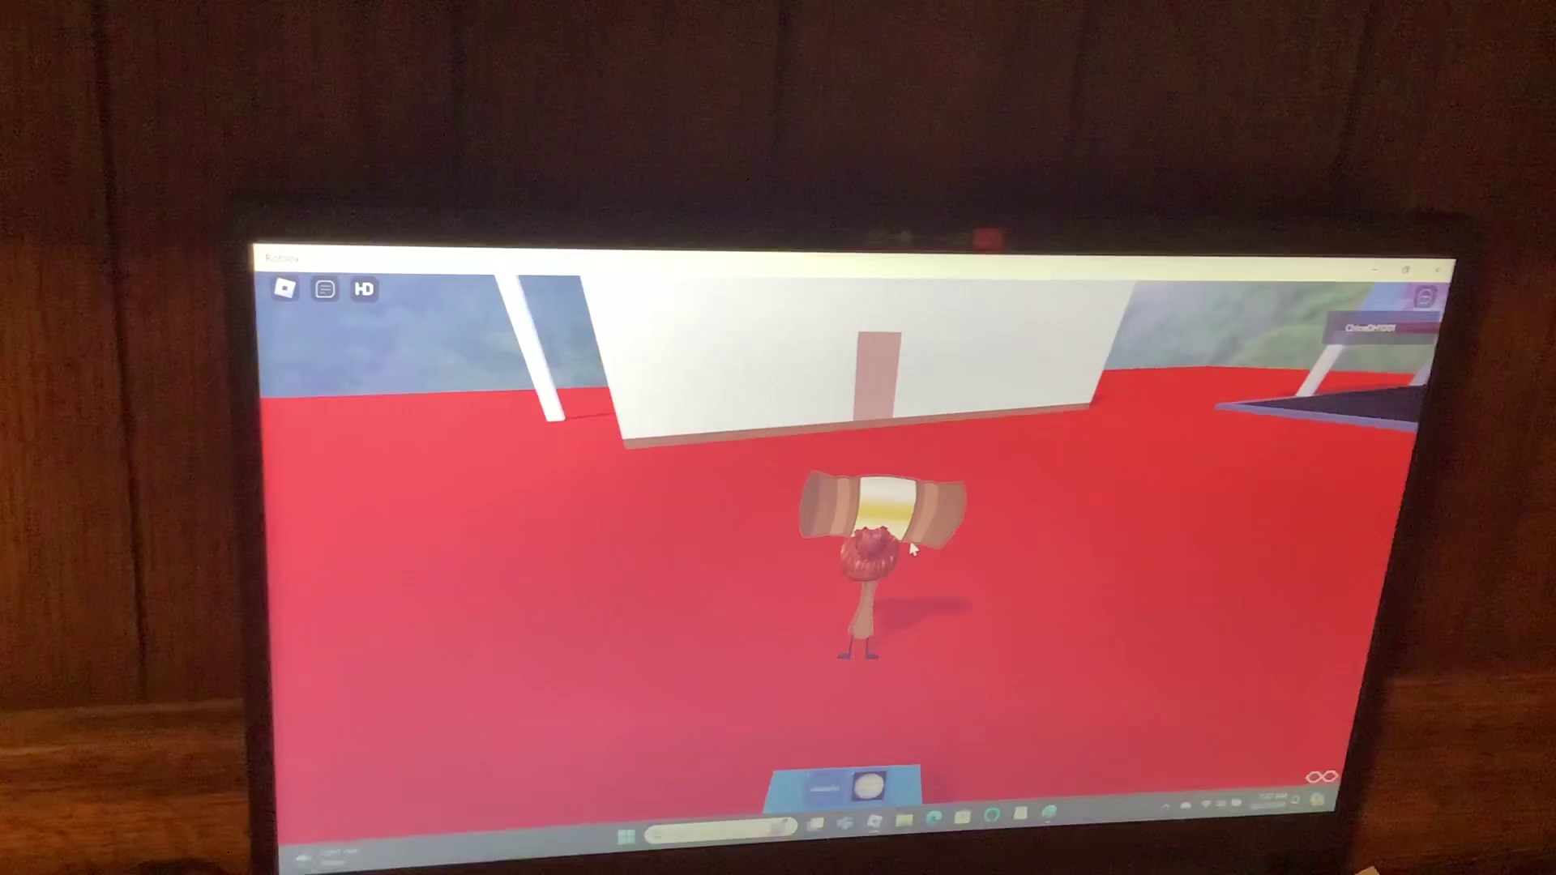
key(w)
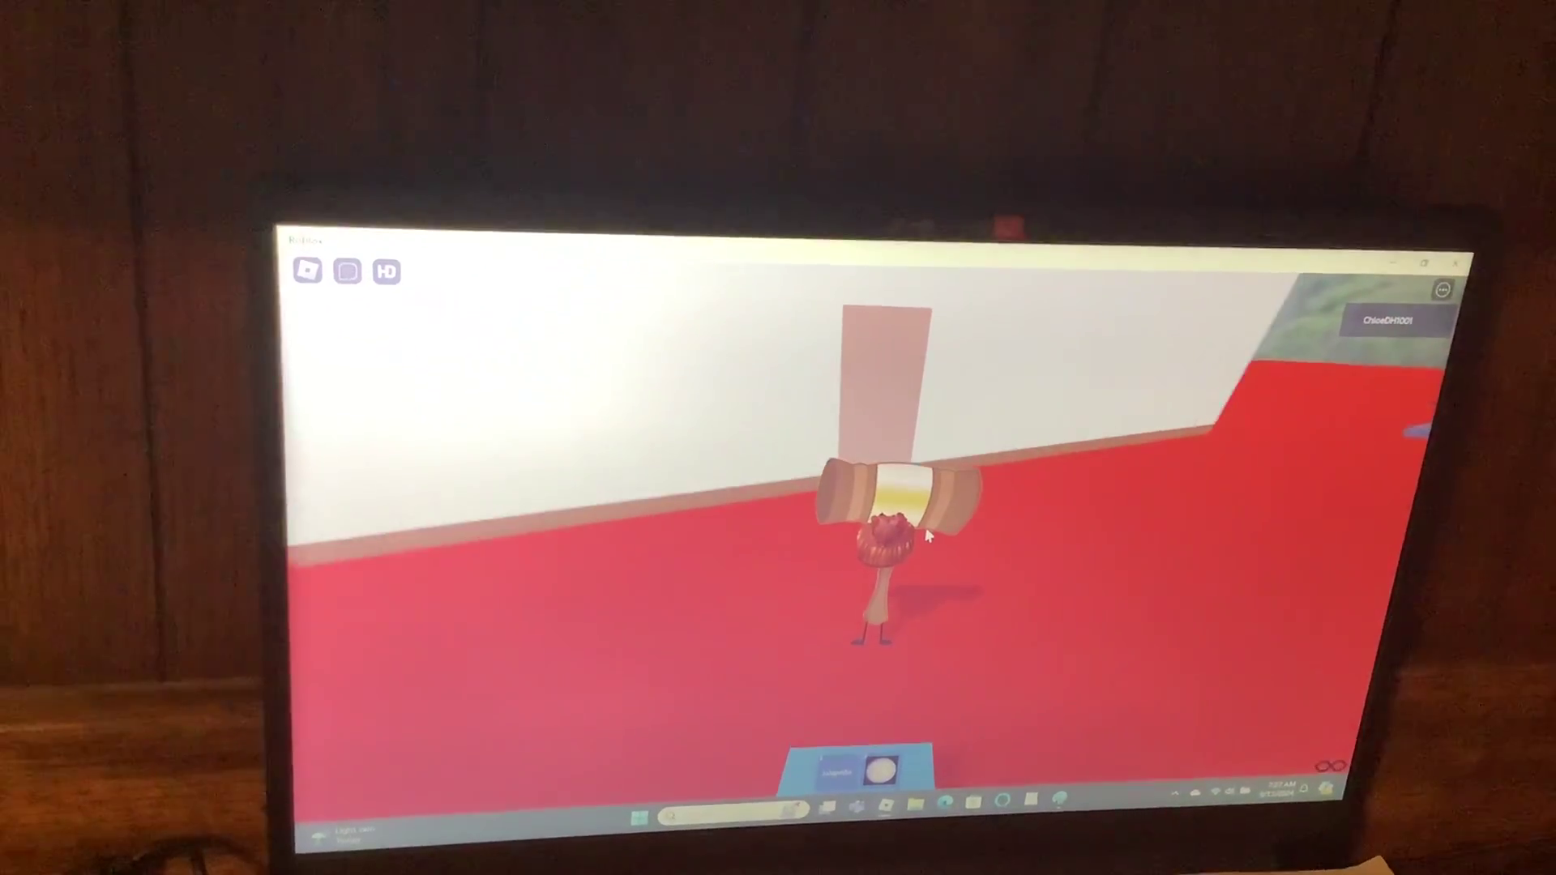
key(w)
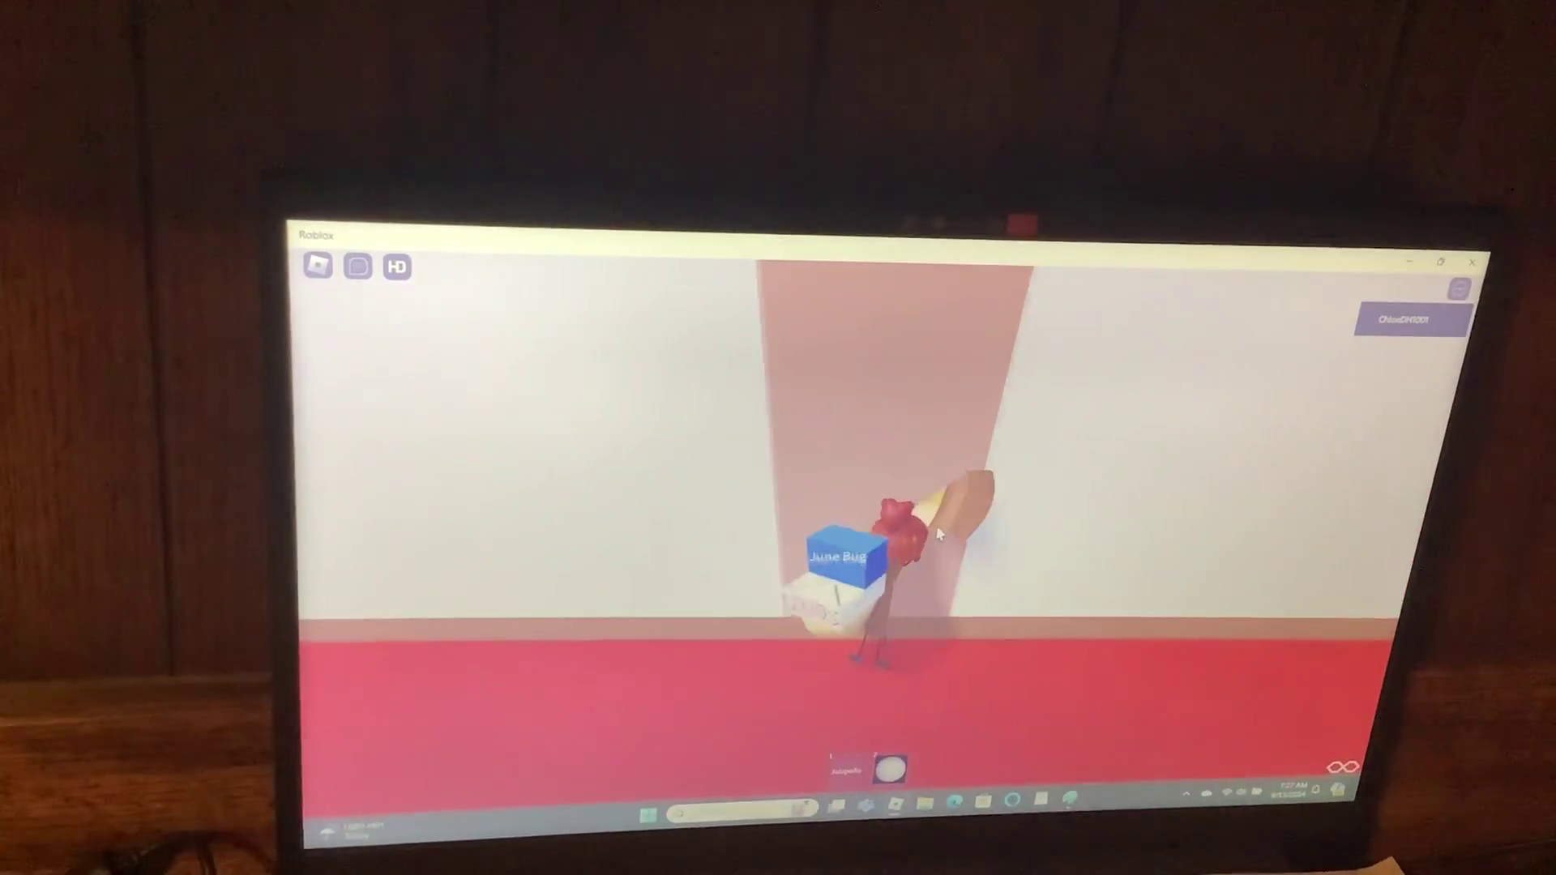
key(w)
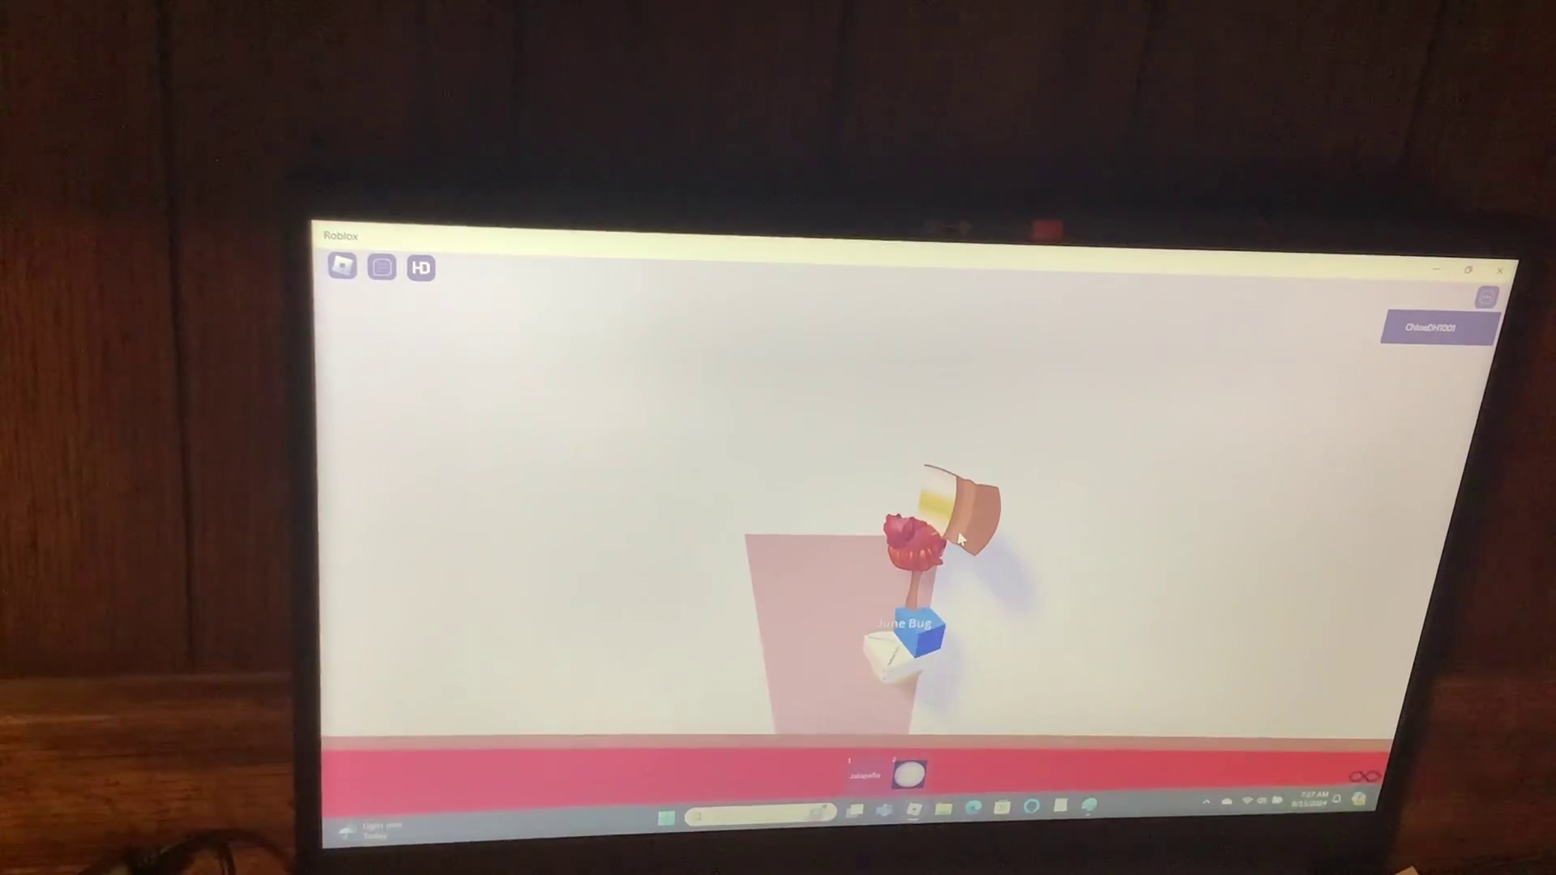
key(w)
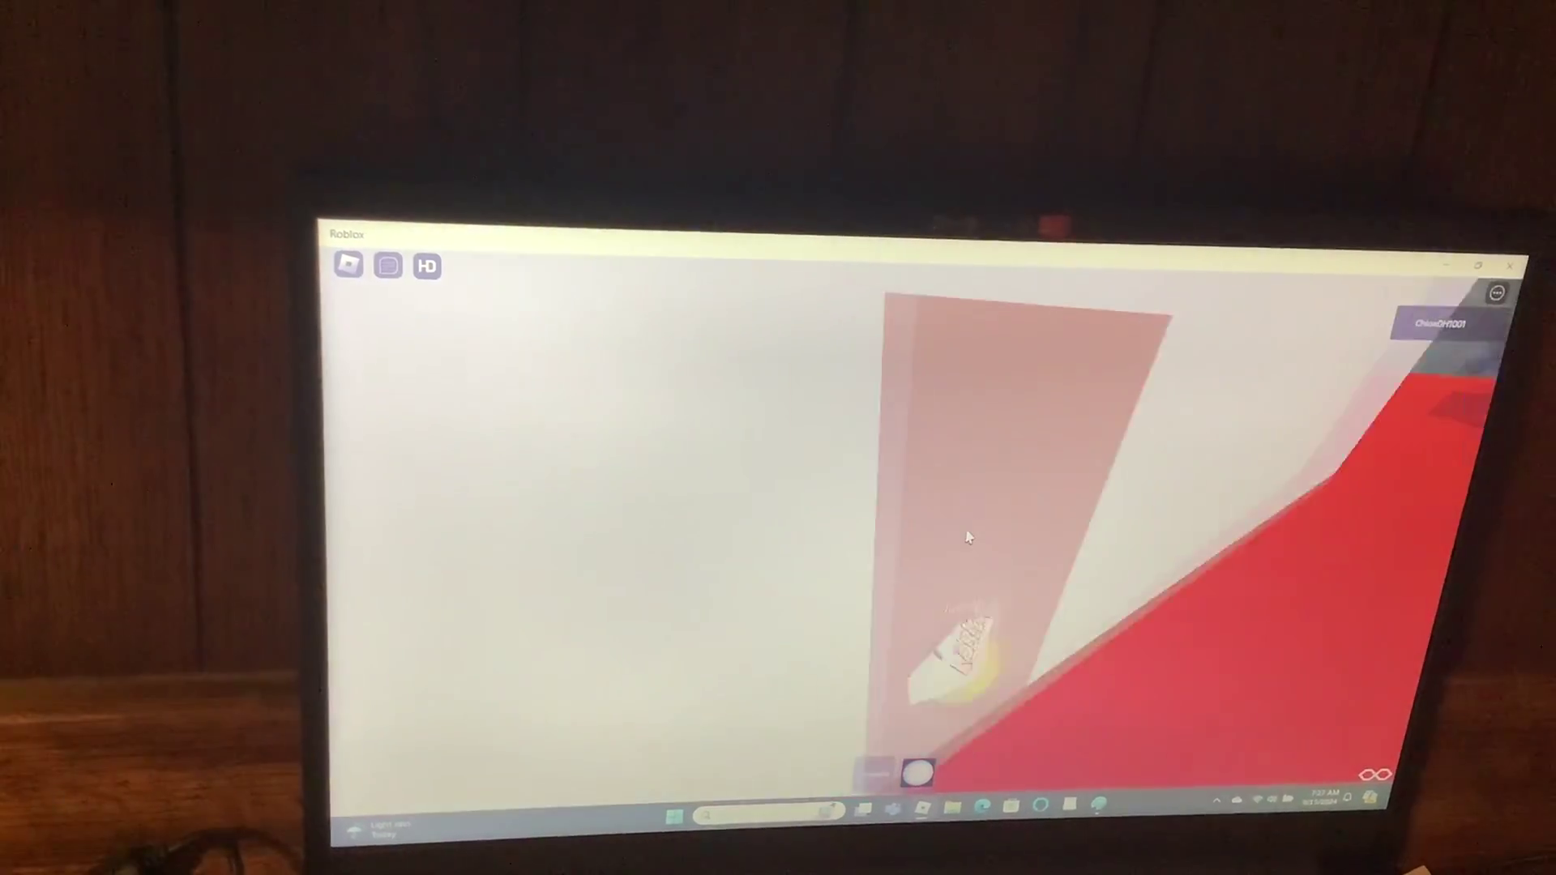
key(w)
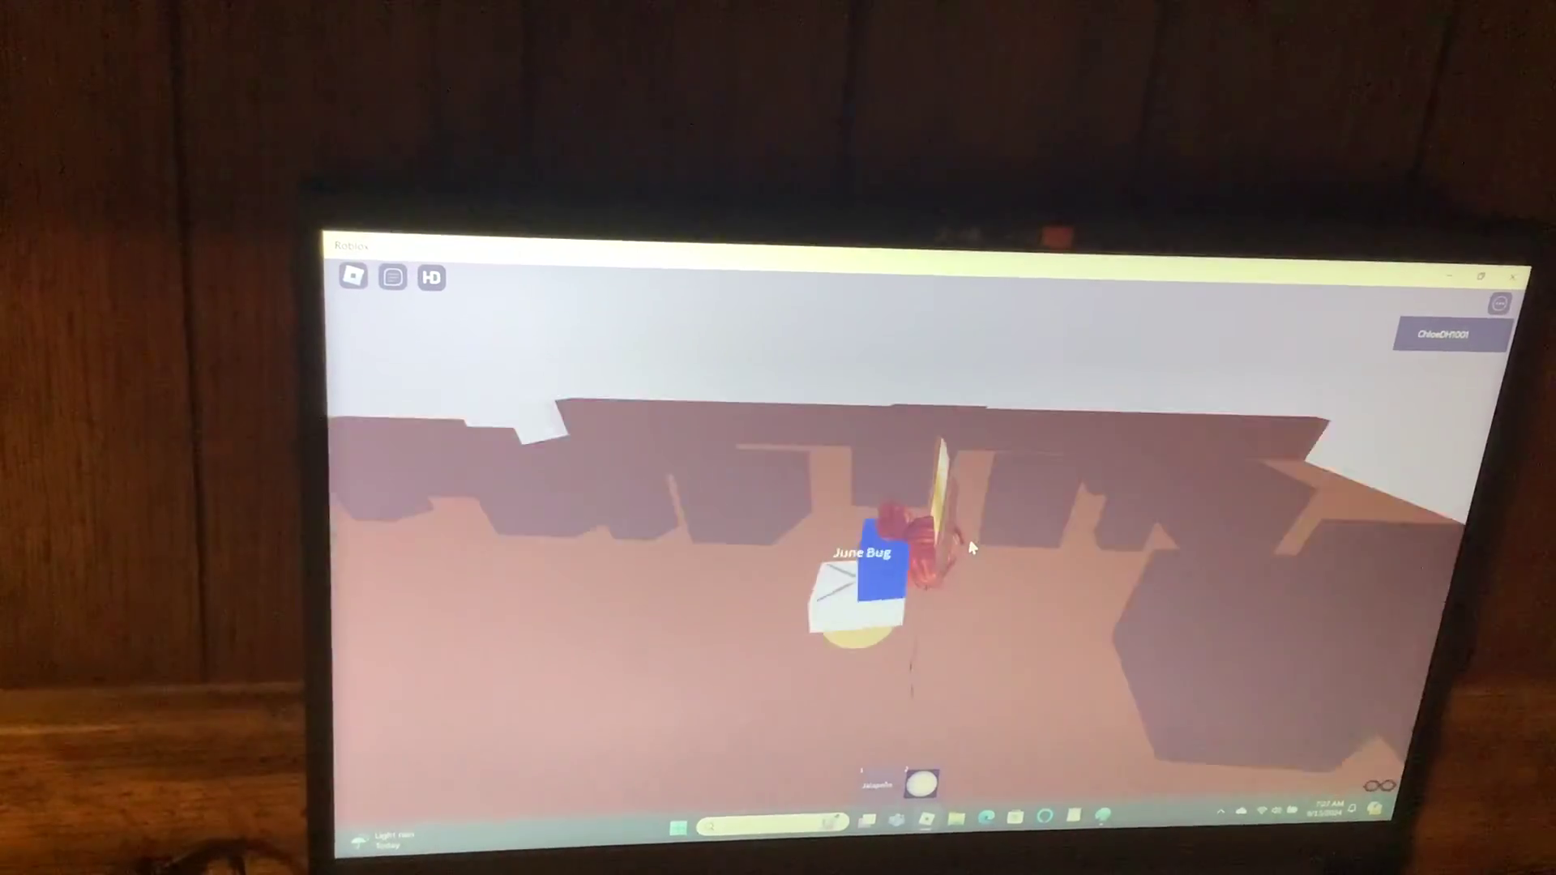
key(w)
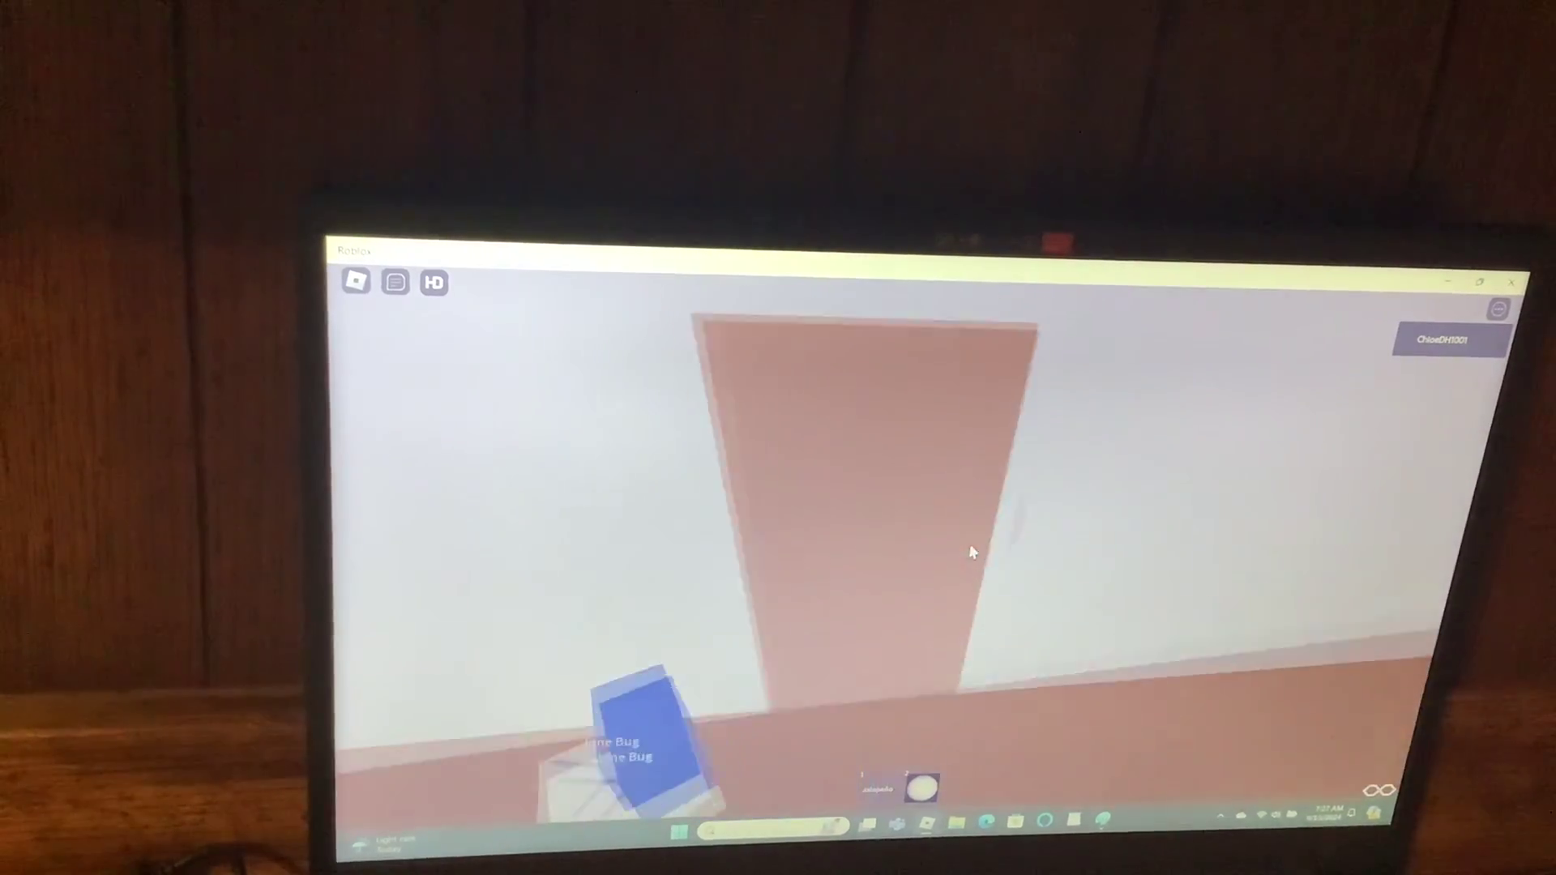
scroll(971, 553, down, 3)
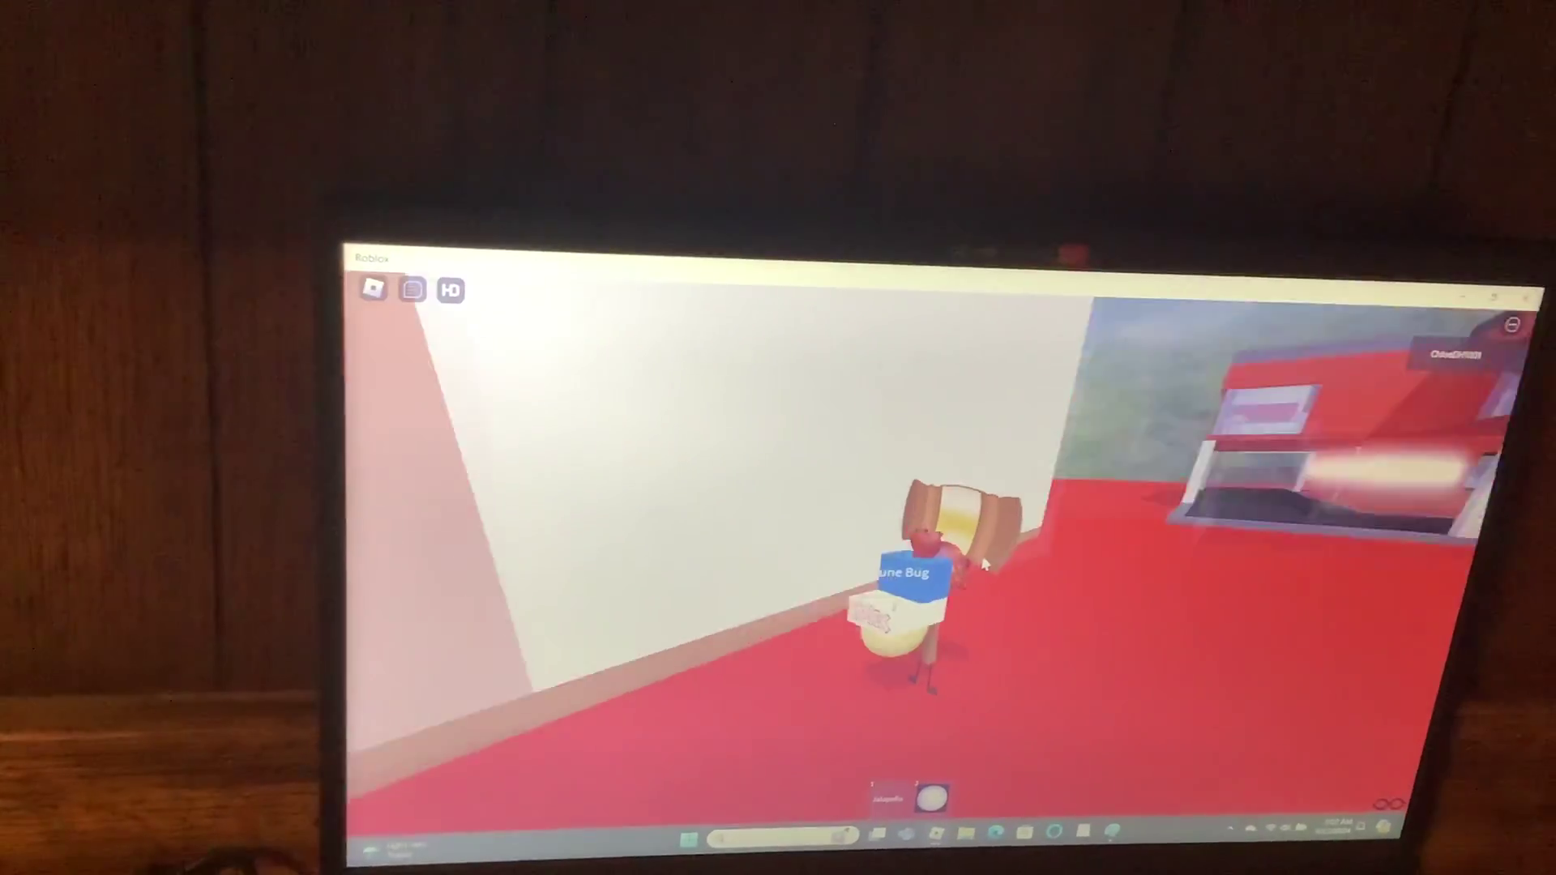
Cross the red plaza to the Jollibee drive-thru exit beside Jack in the Box
drag(983, 566, 703, 530)
key(w)
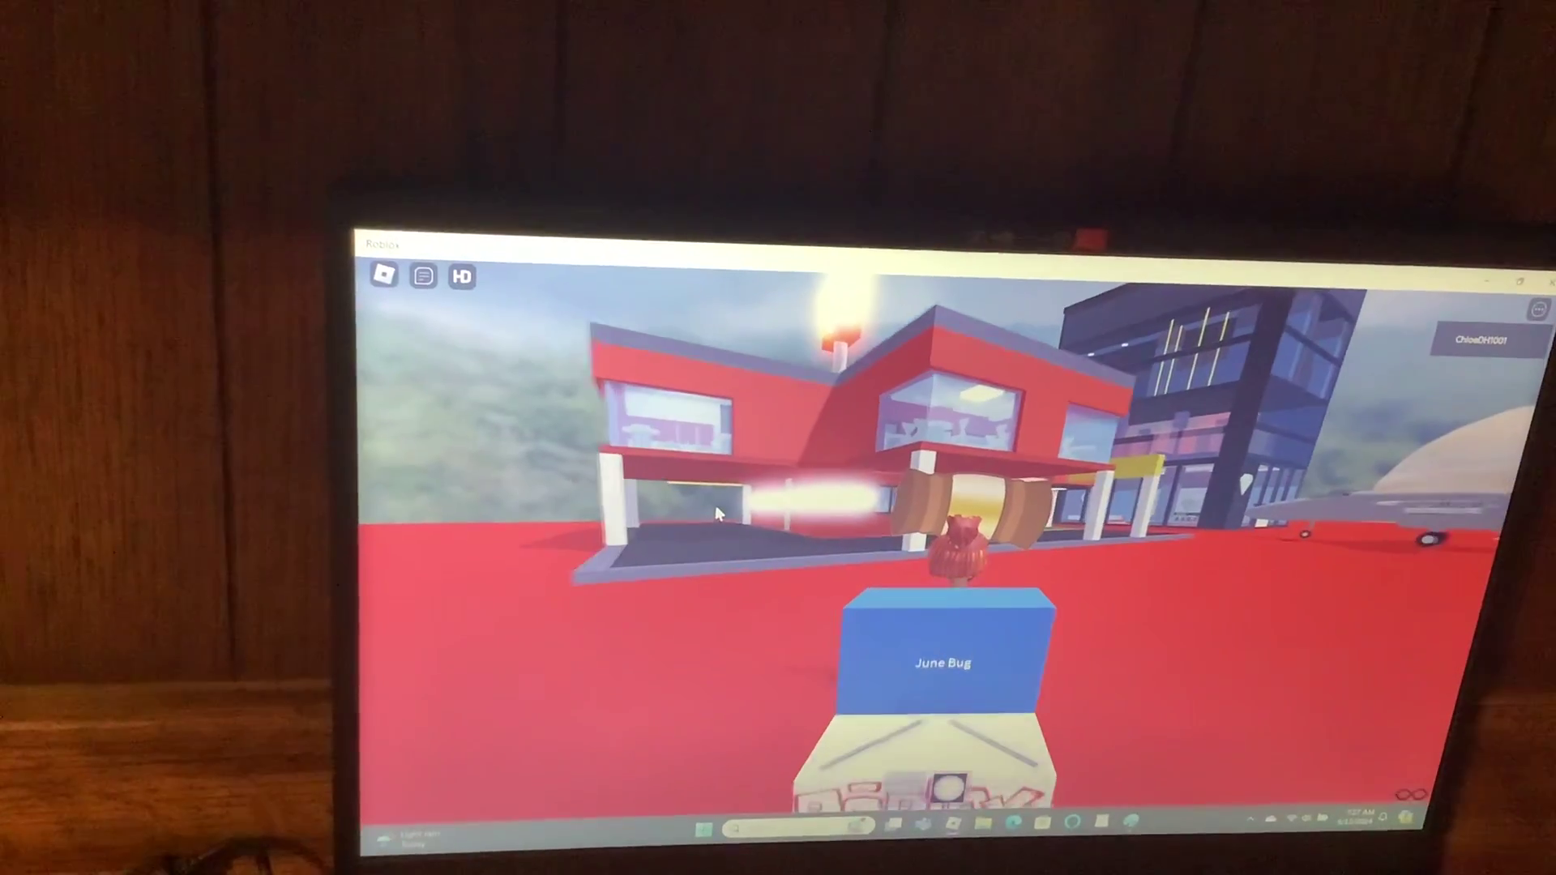
key(Right)
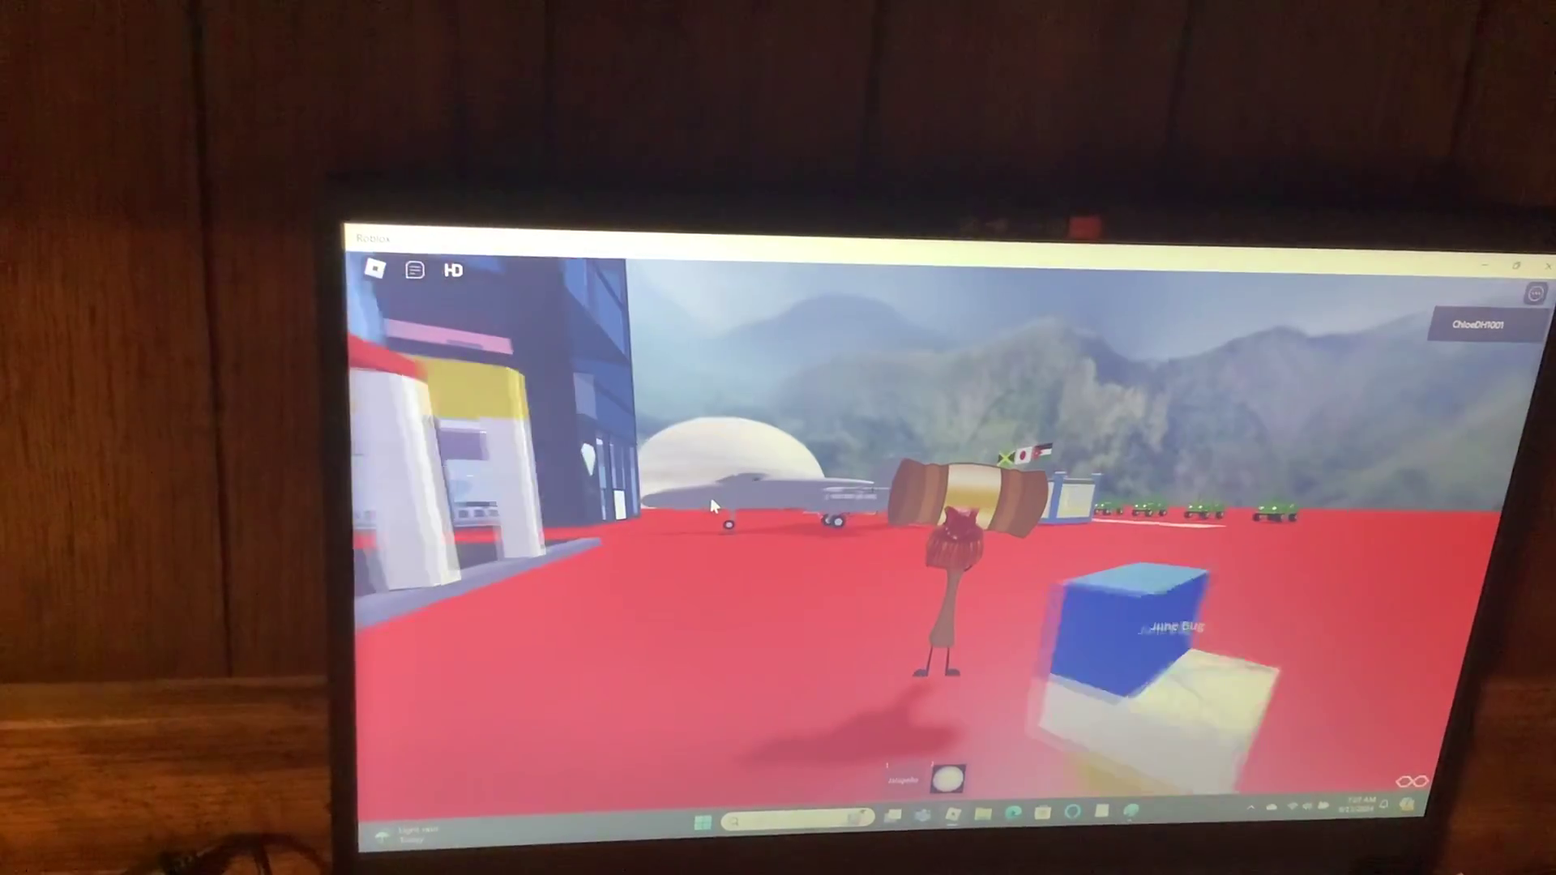
key(Left)
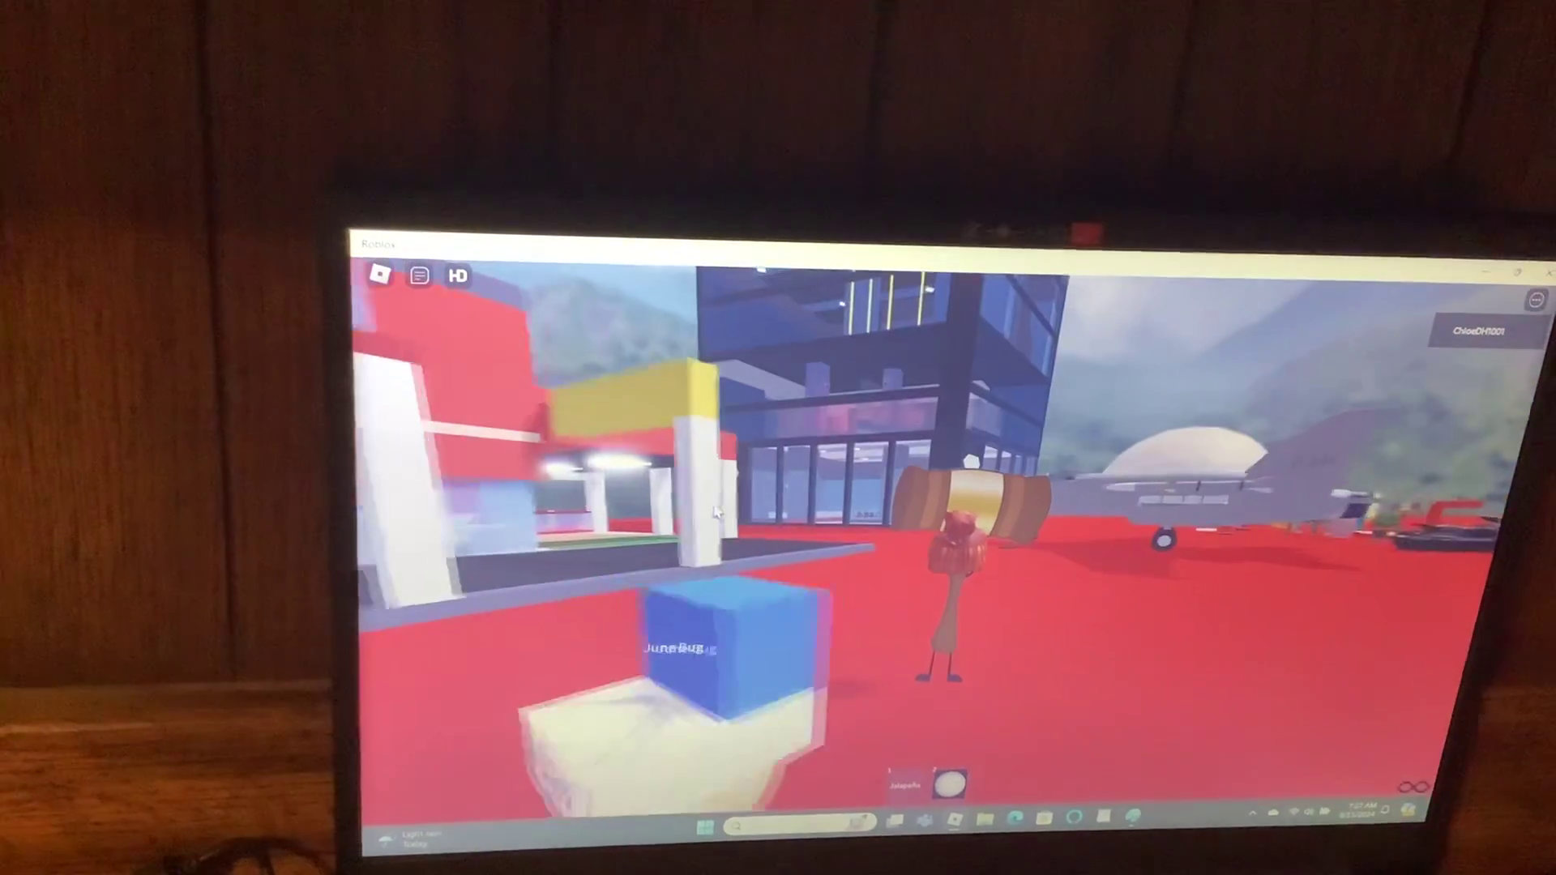
key(Left)
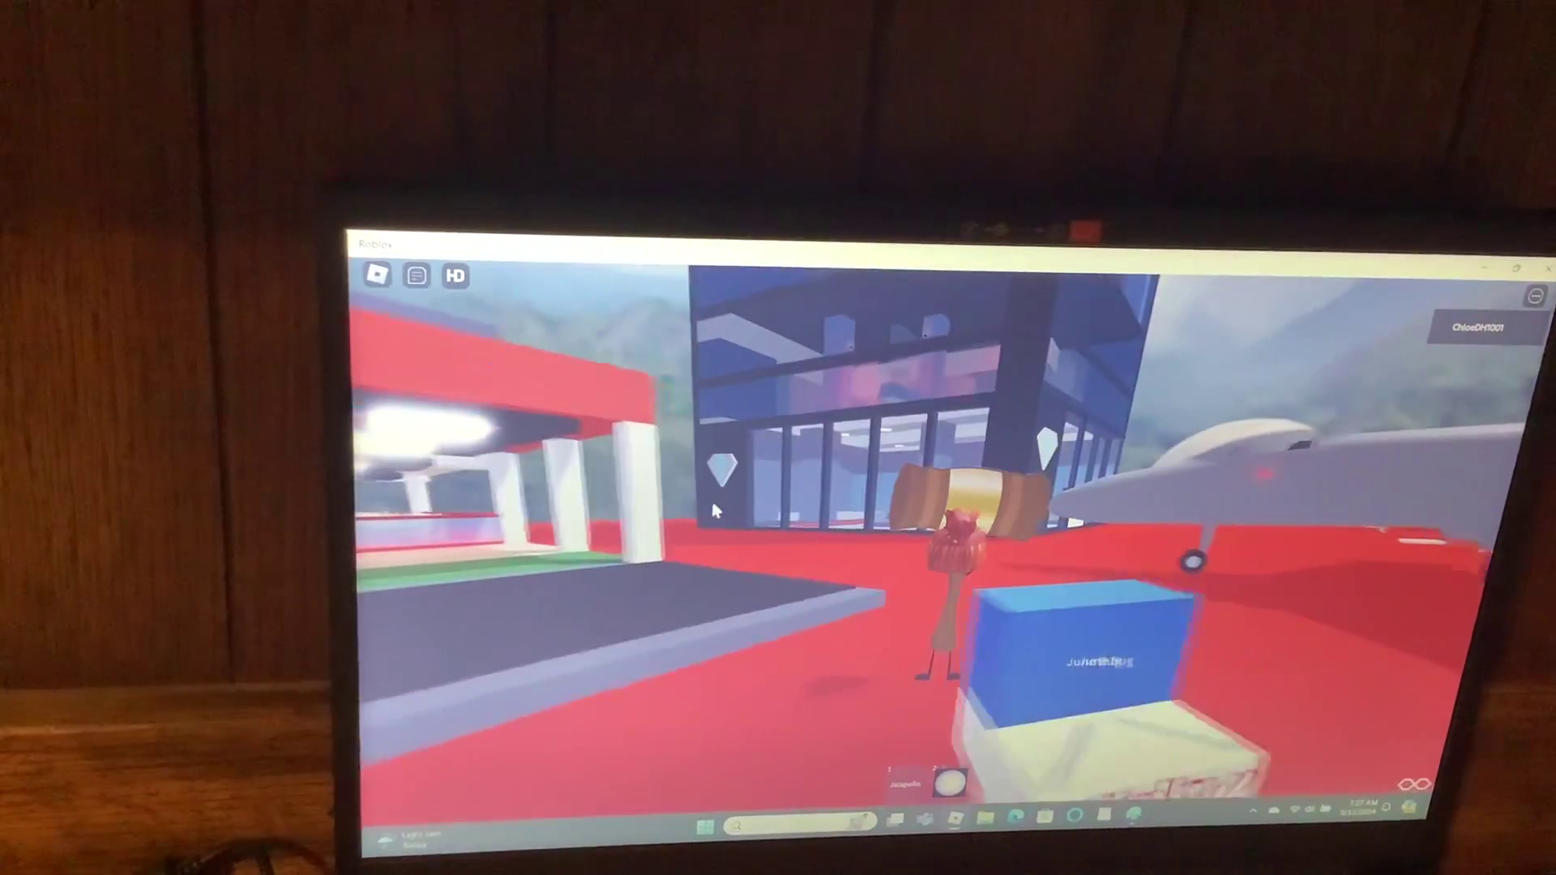
key(Right)
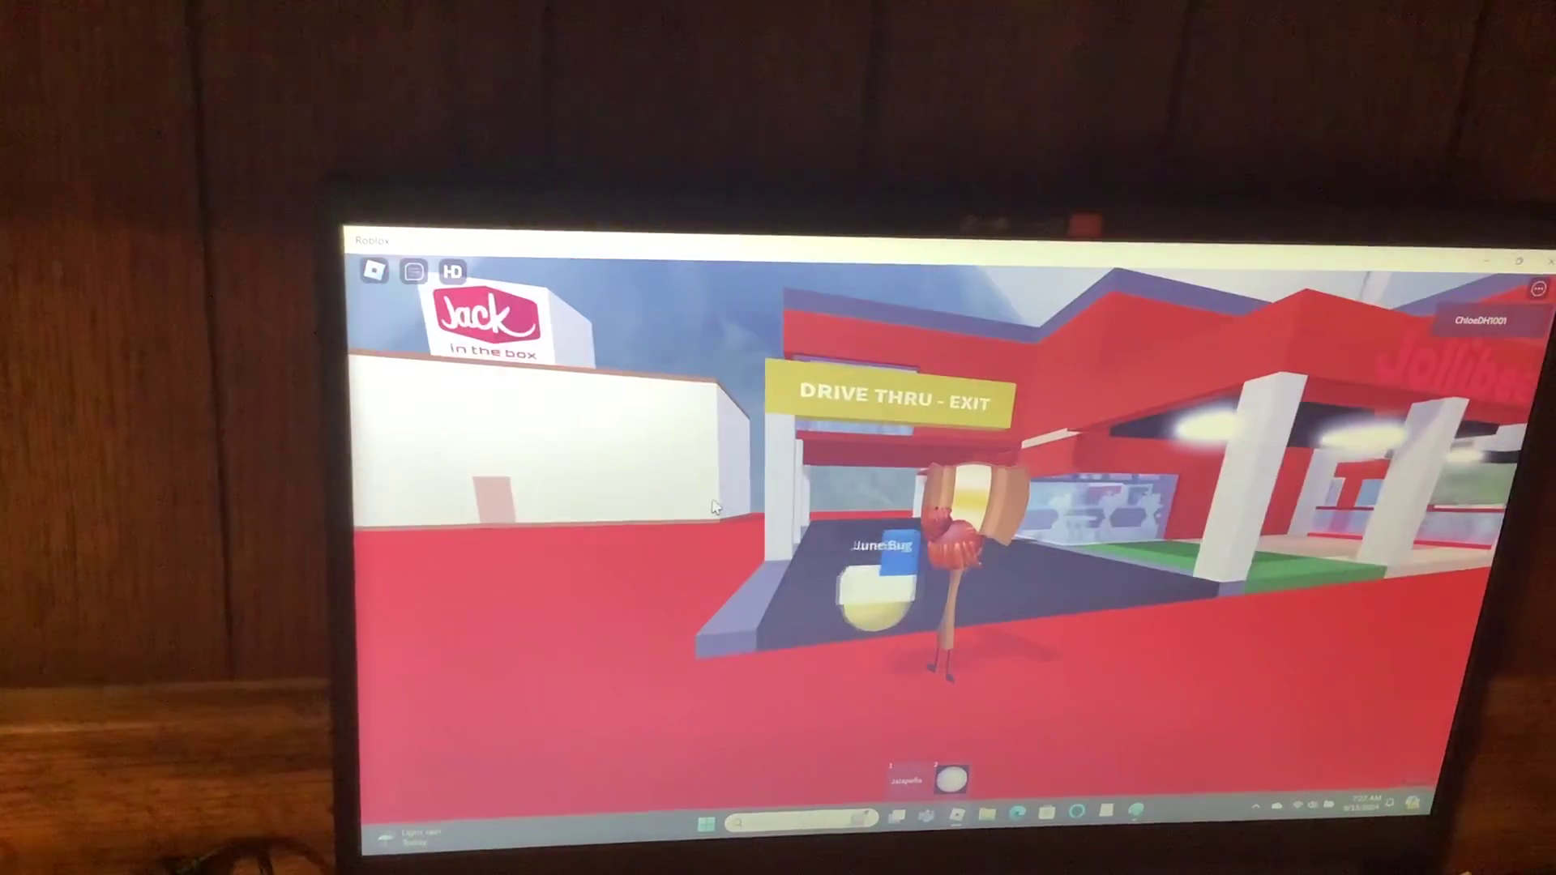
Turn toward Jollibee and walk inside to the marble counter facing the soda machine
key(Right)
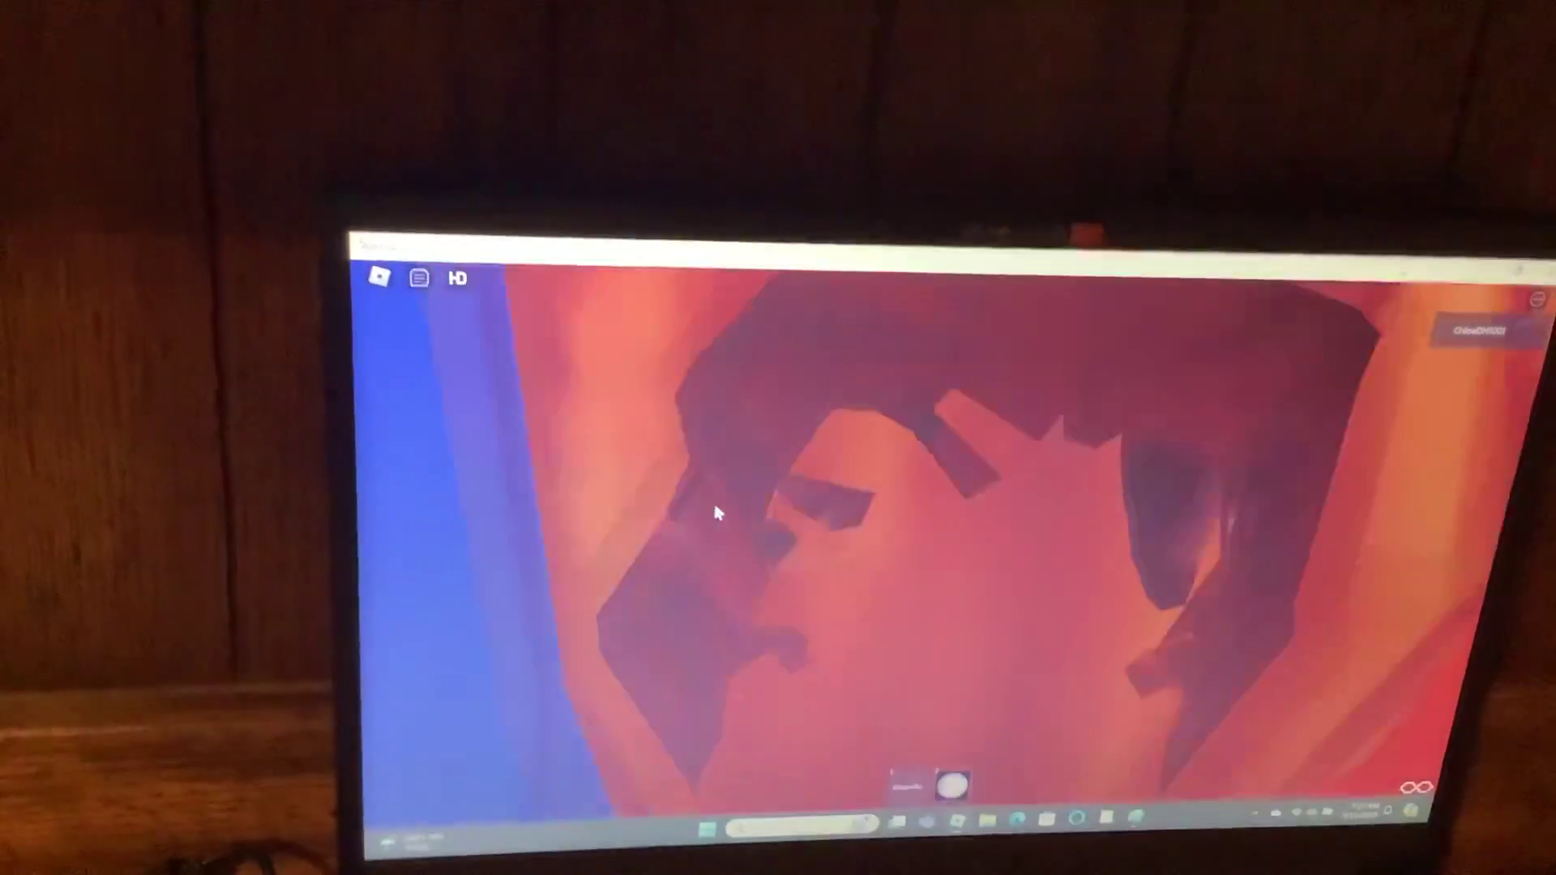
key(Right)
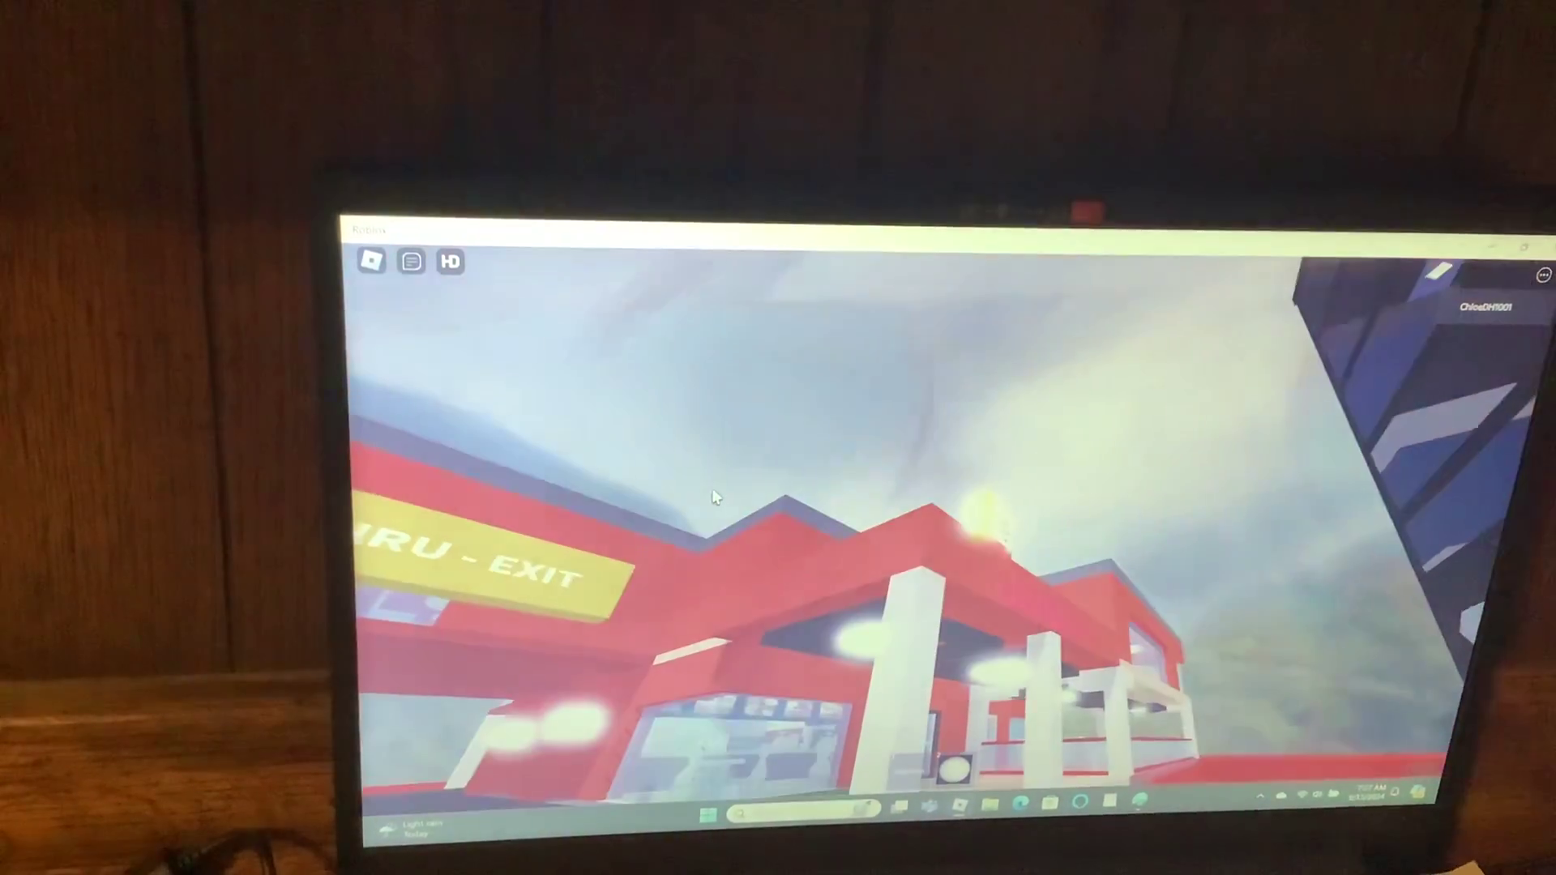
key(Right)
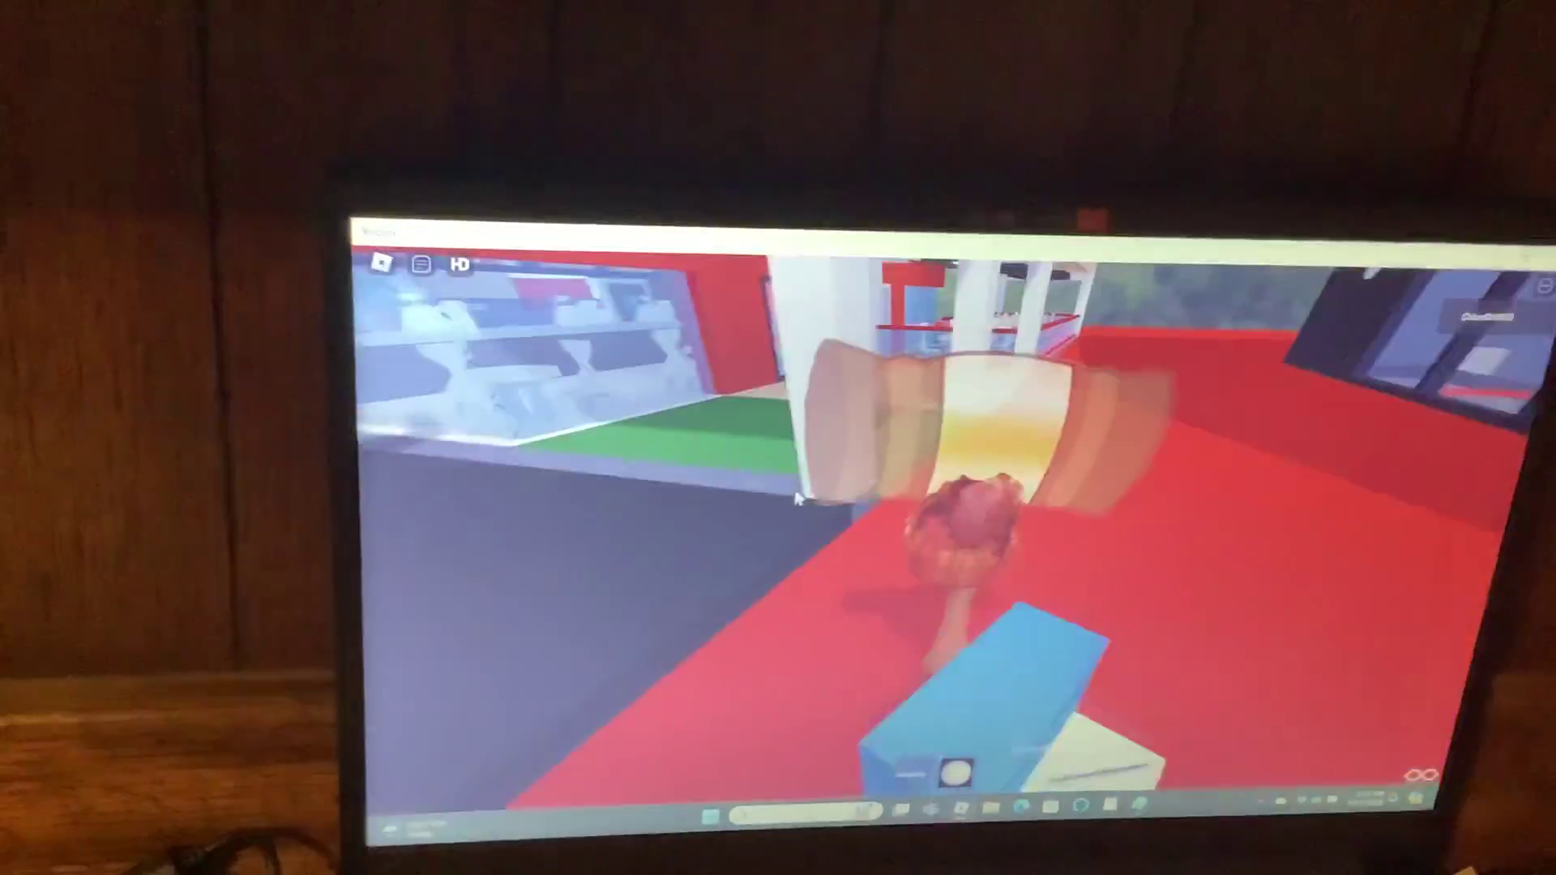
key(w)
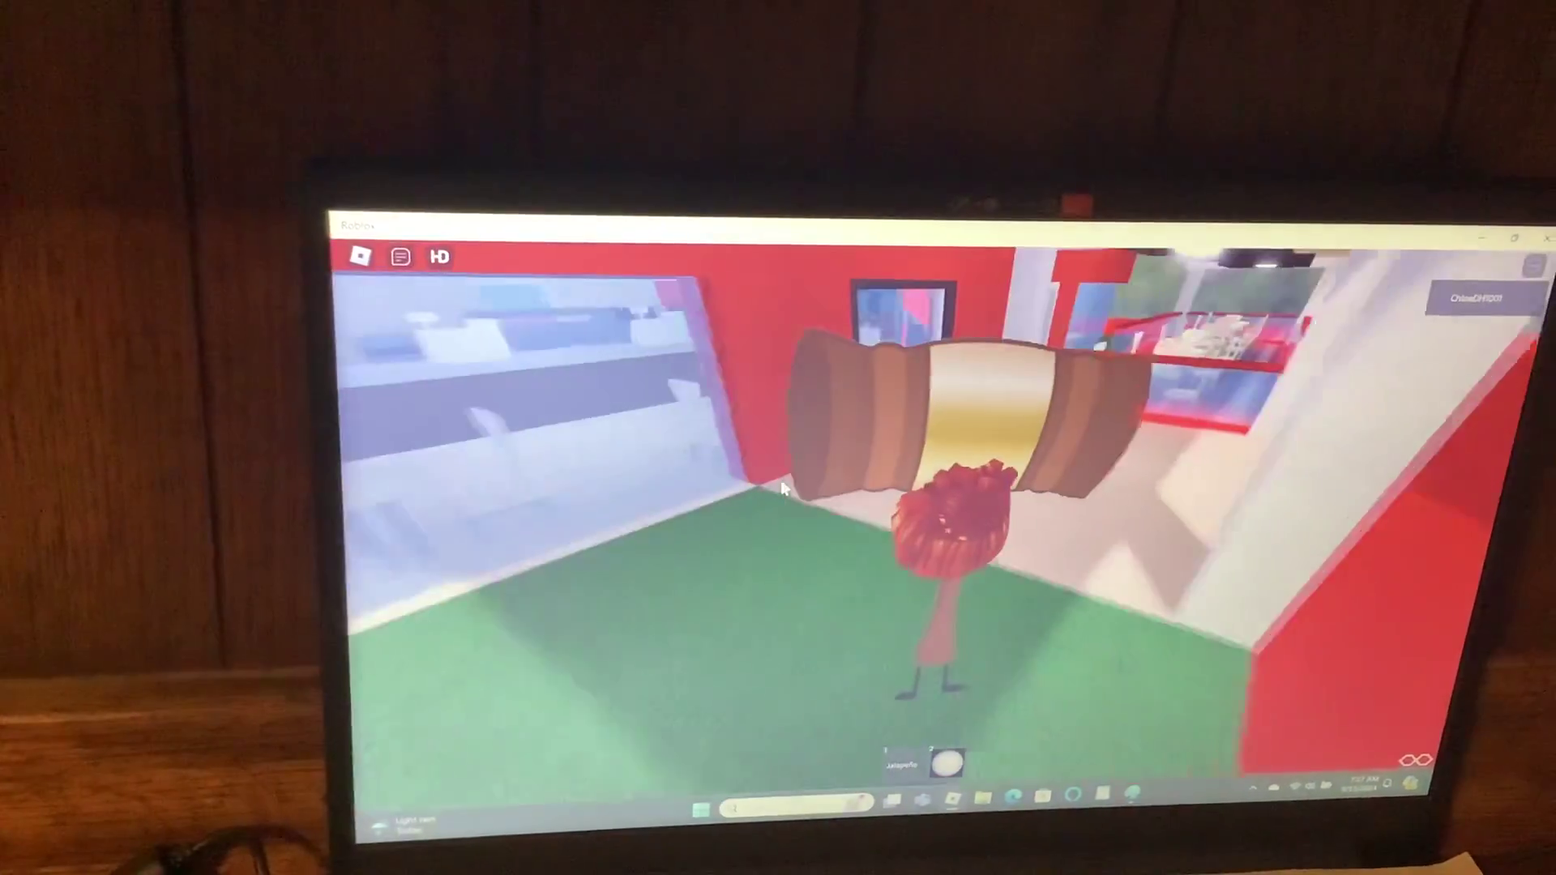
key(w)
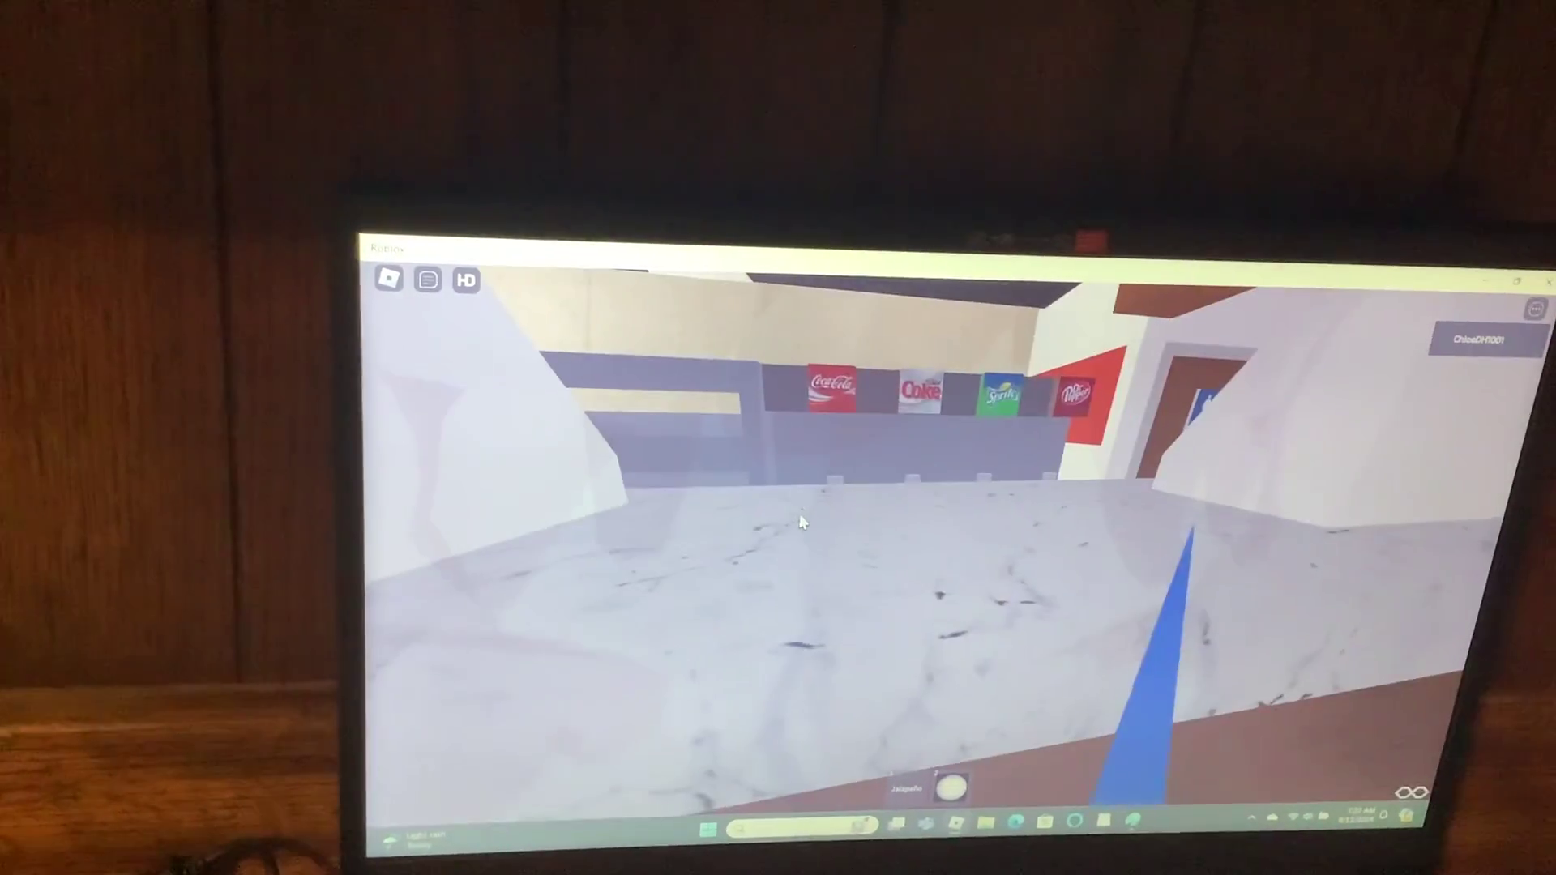
scroll(802, 515, down, 5)
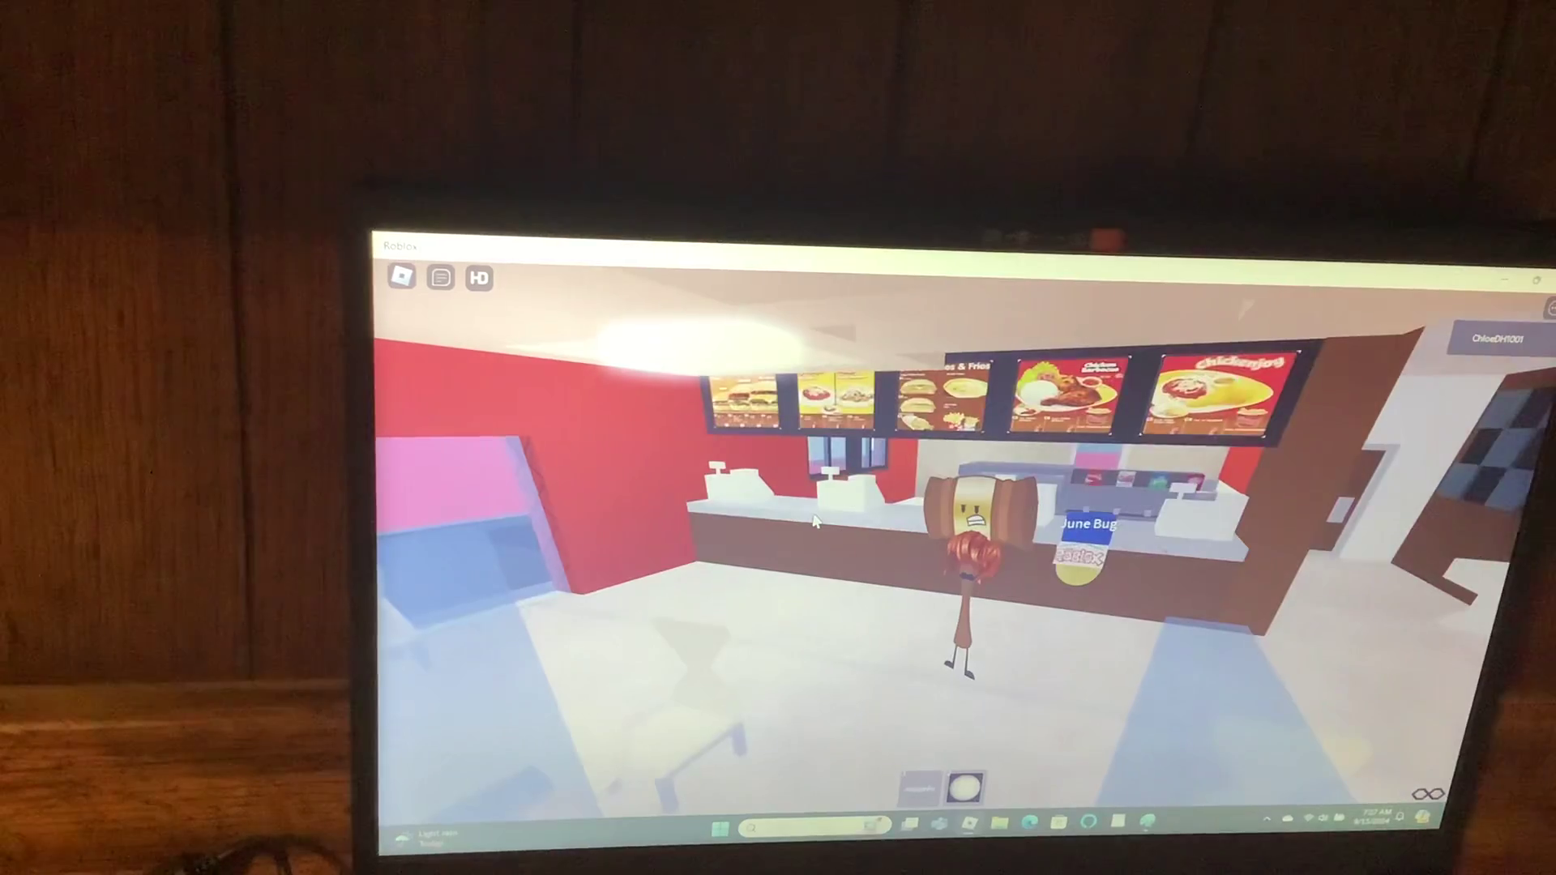
scroll(815, 520, down, 2)
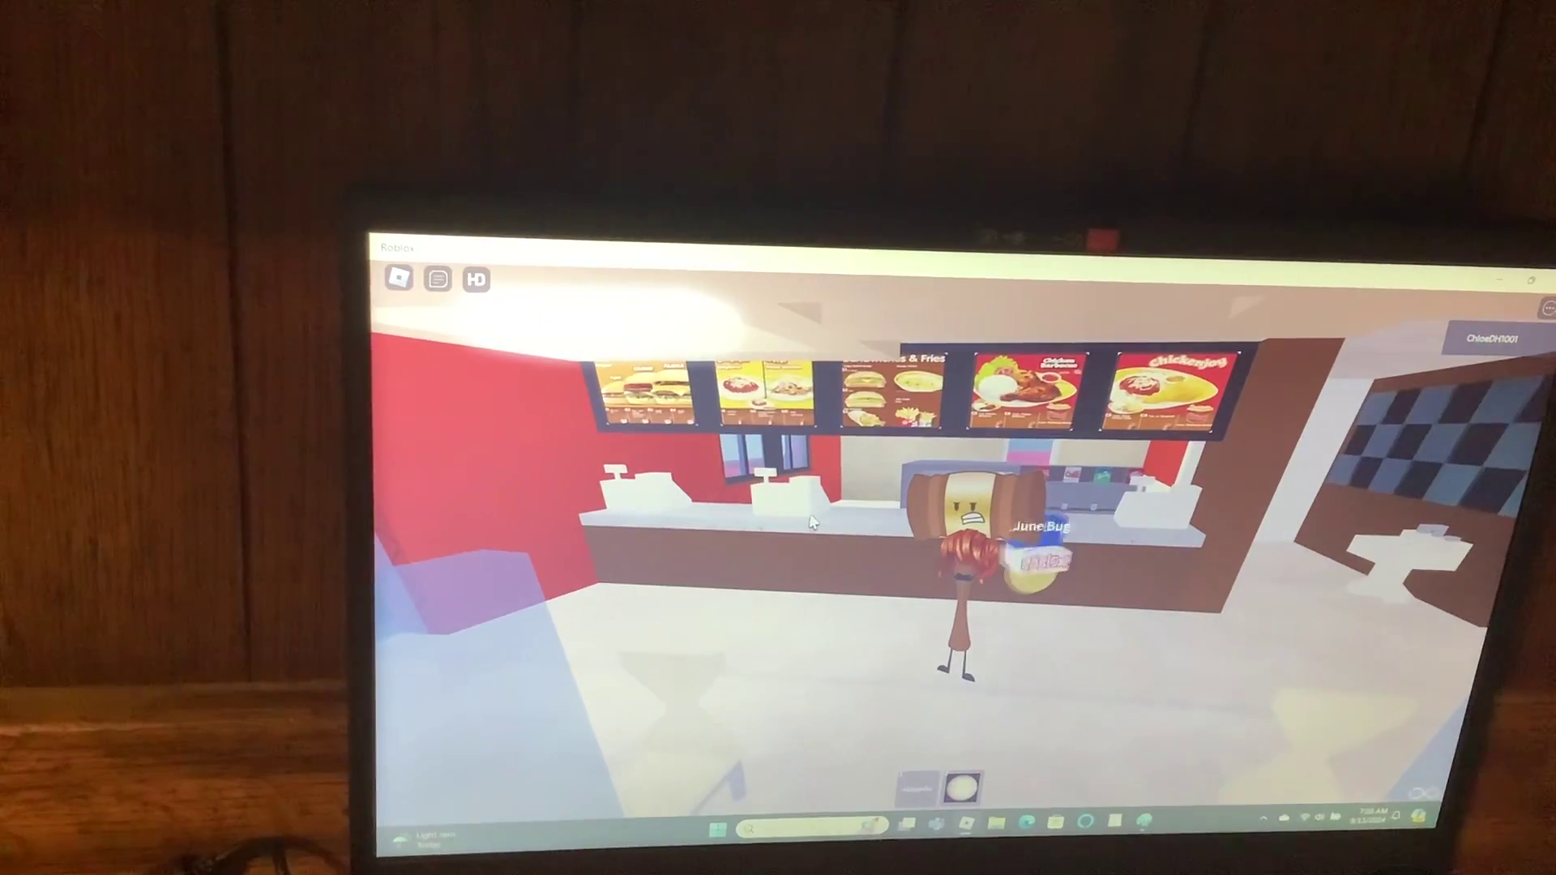
scroll(811, 520, down, 3)
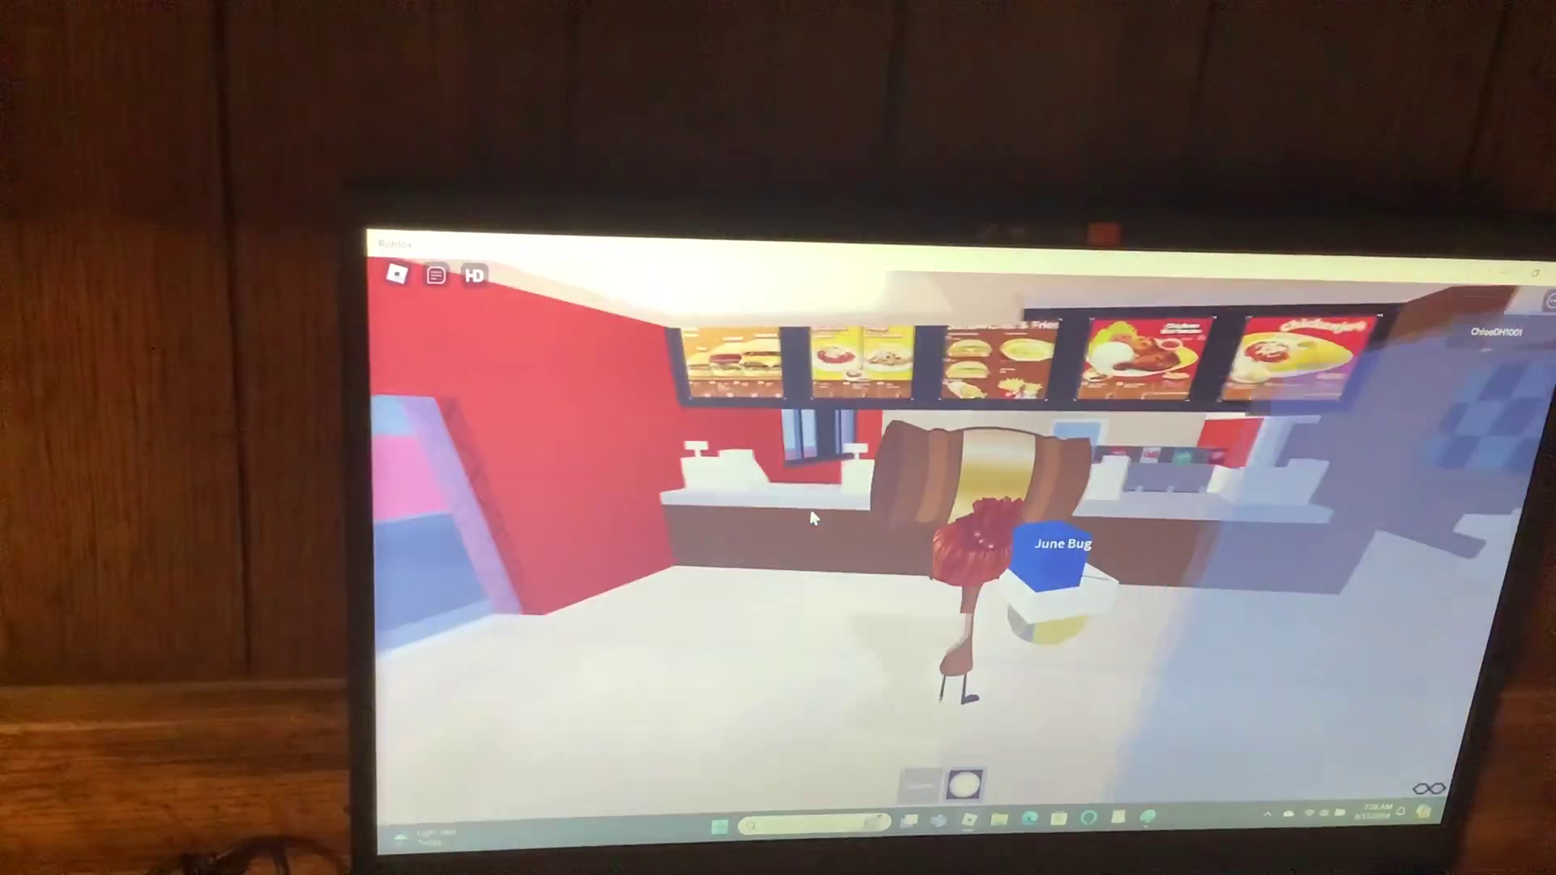
scroll(812, 520, up, 5)
scroll(809, 516, down, 4)
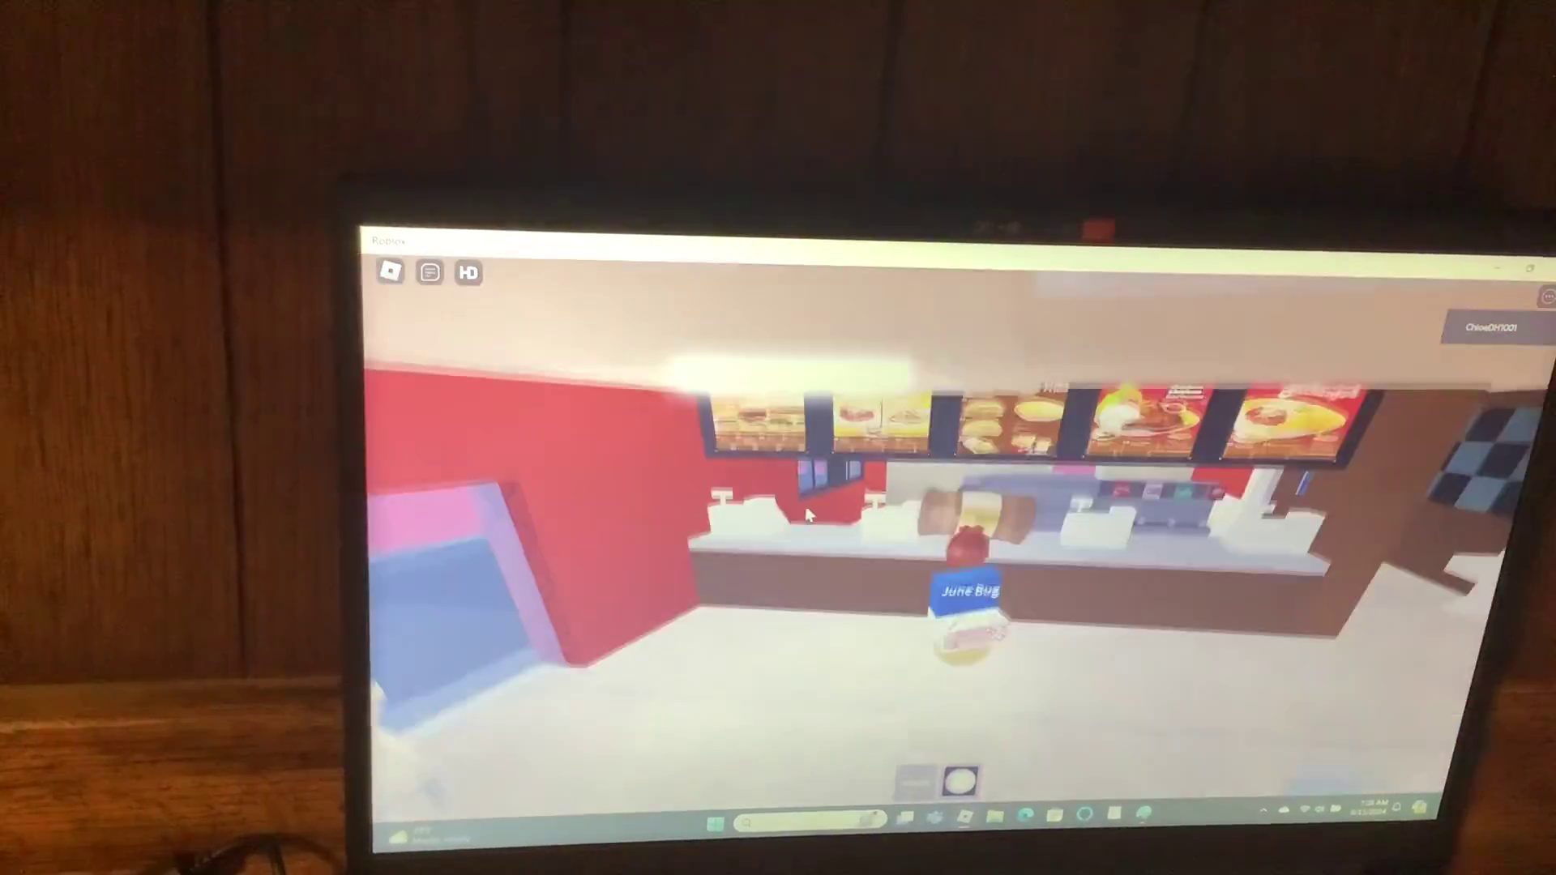
scroll(807, 512, up, 5)
scroll(806, 512, up, 3)
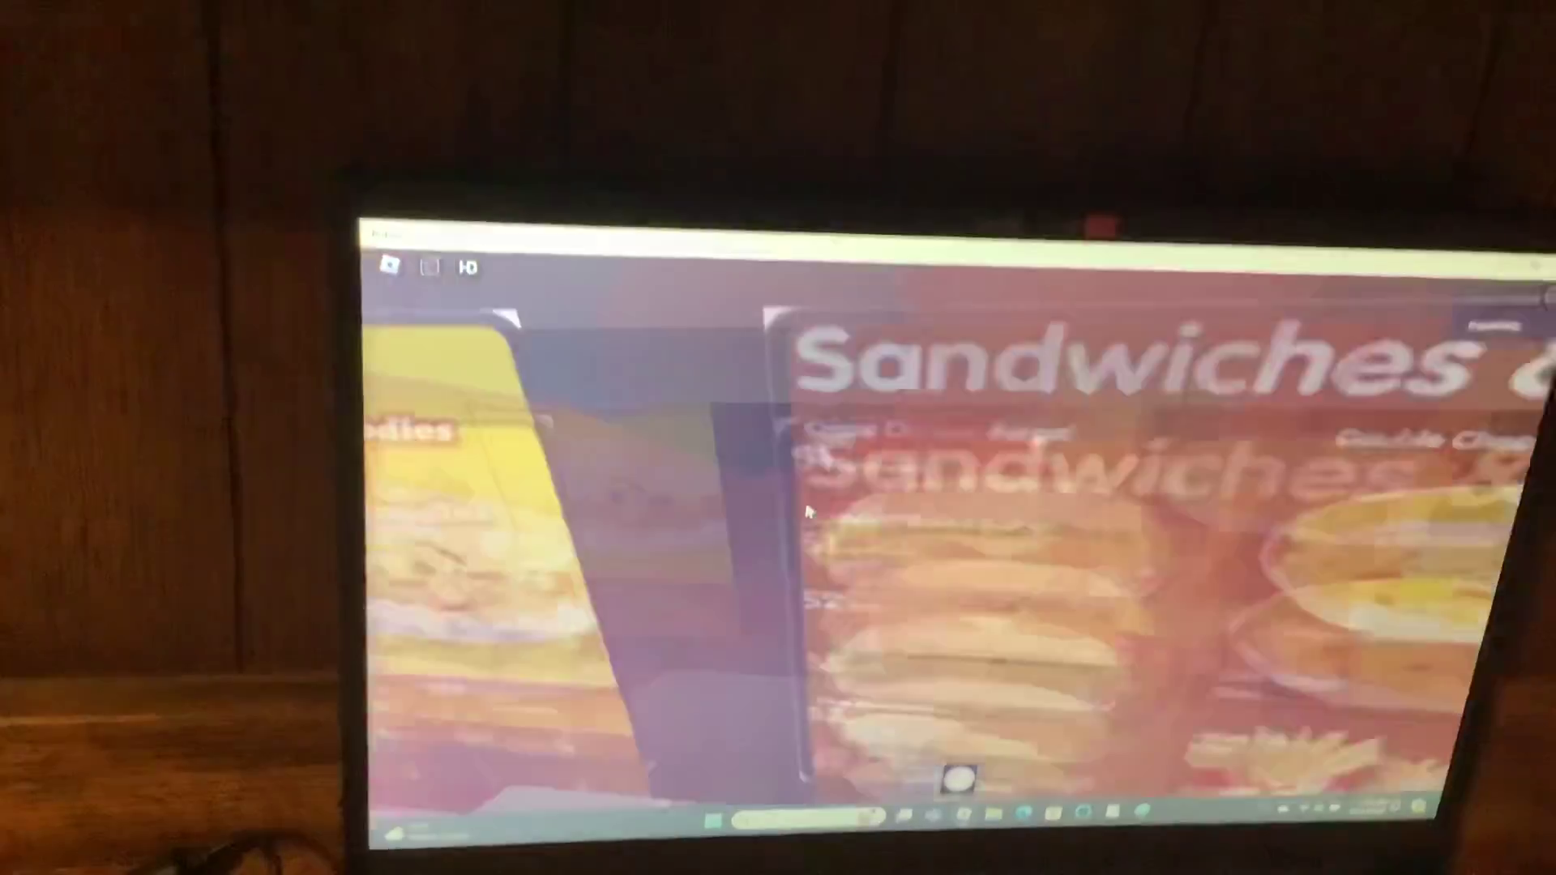
scroll(805, 511, down, 4)
scroll(806, 512, down, 4)
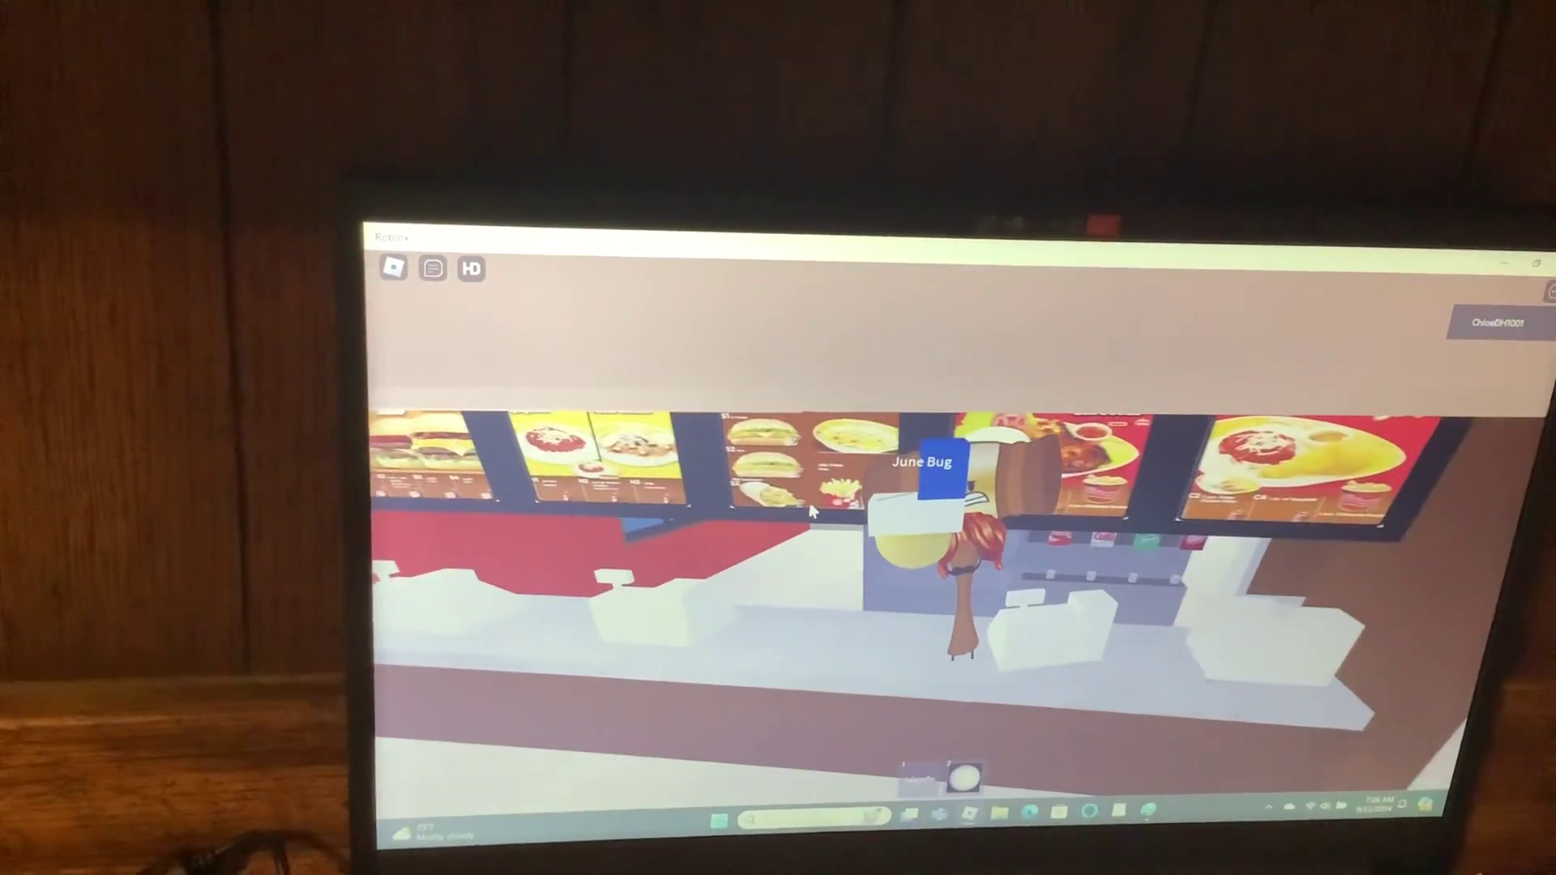
scroll(811, 508, up, 5)
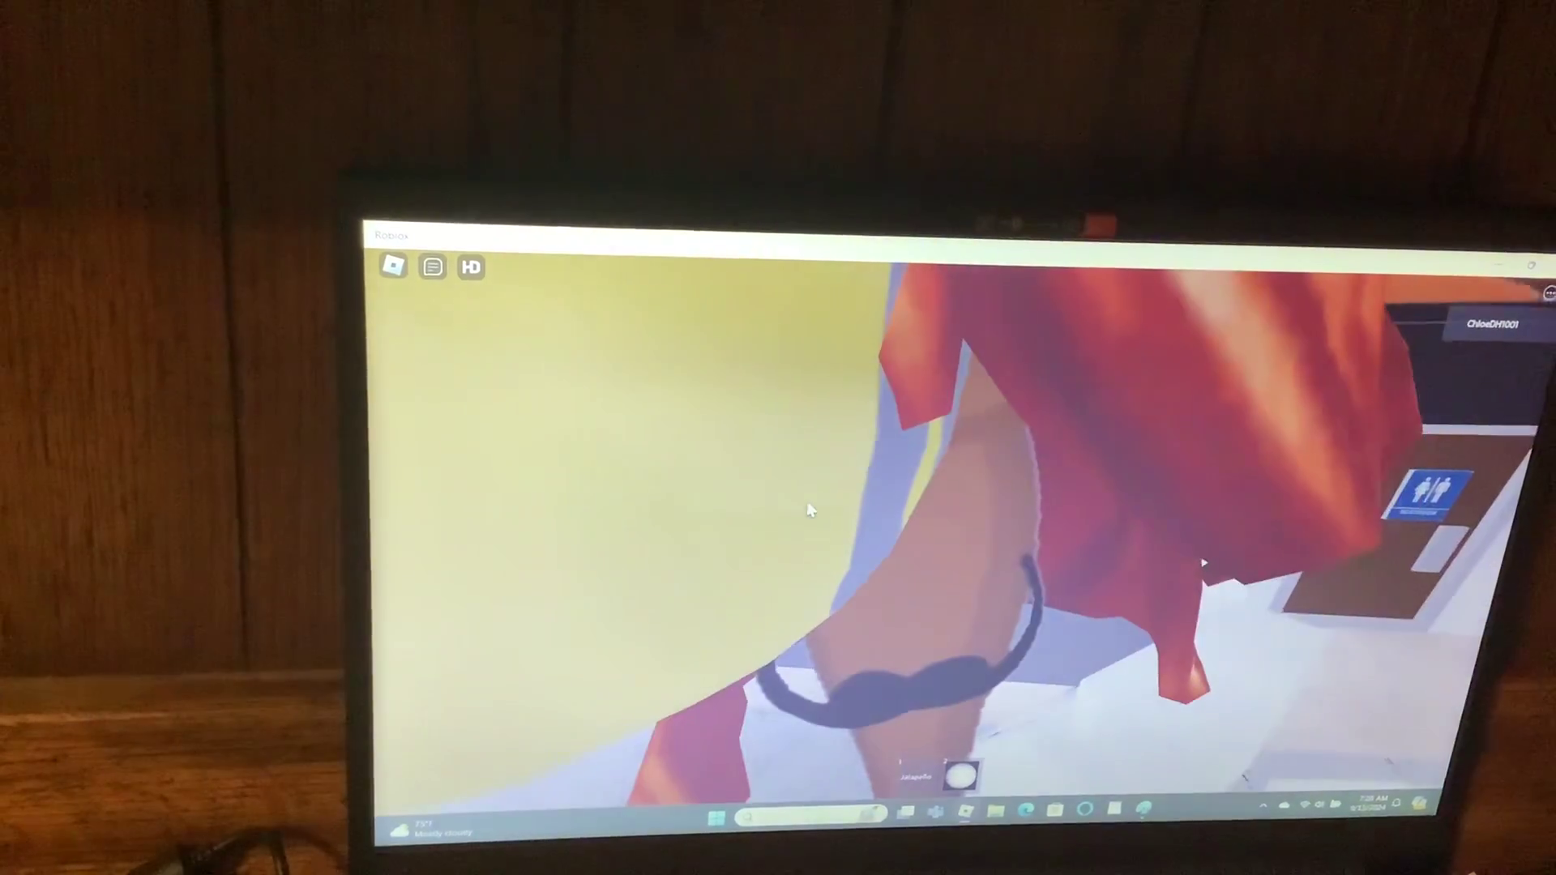
scroll(806, 520, up, 3)
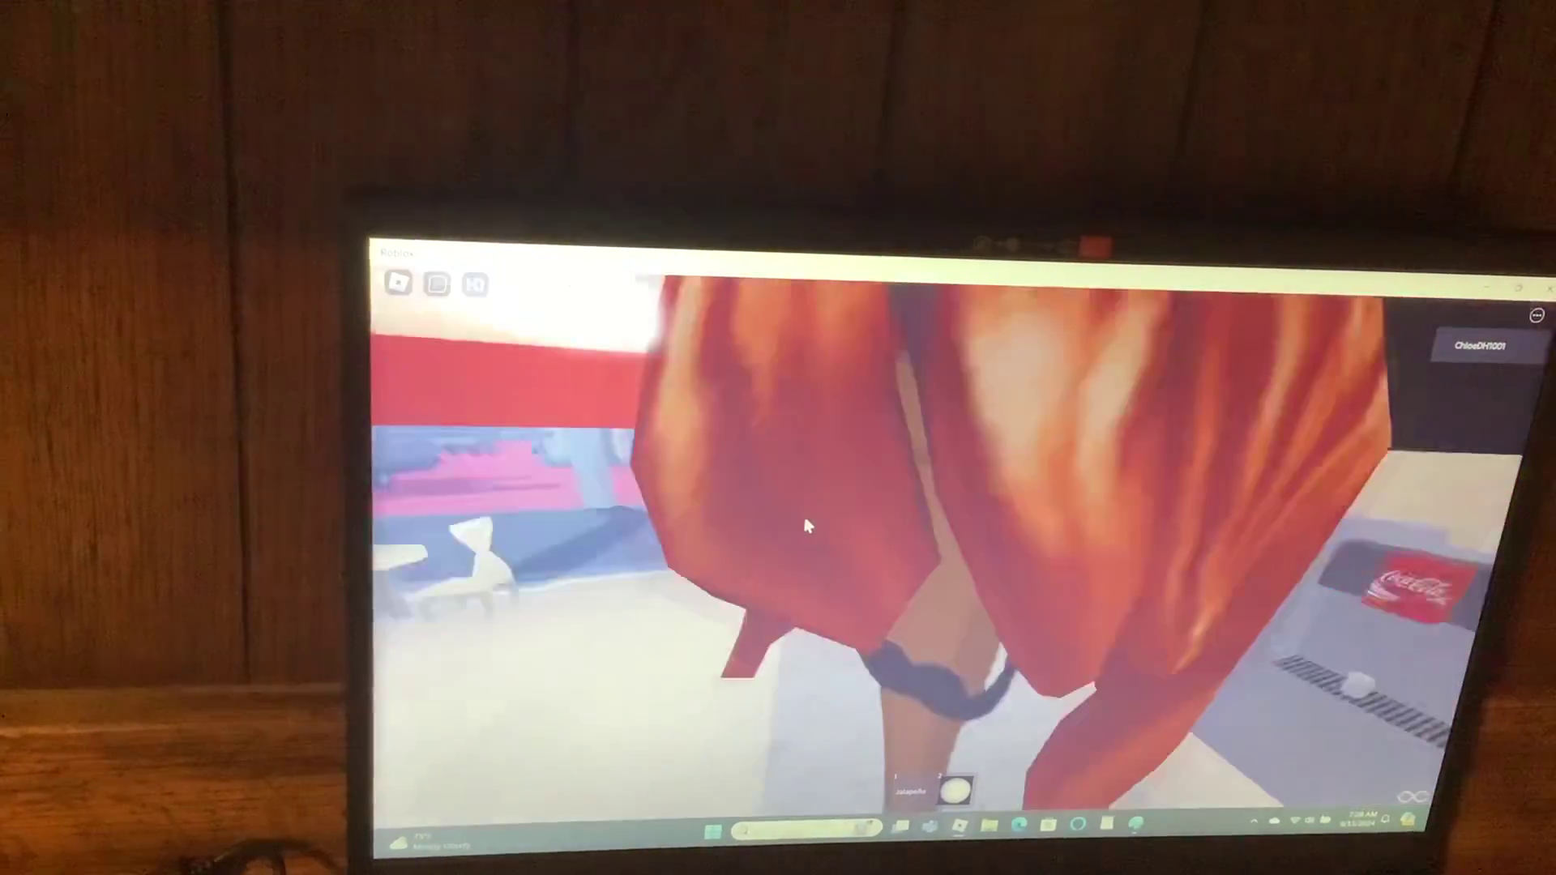
scroll(805, 523, down, 5)
scroll(806, 523, down, 5)
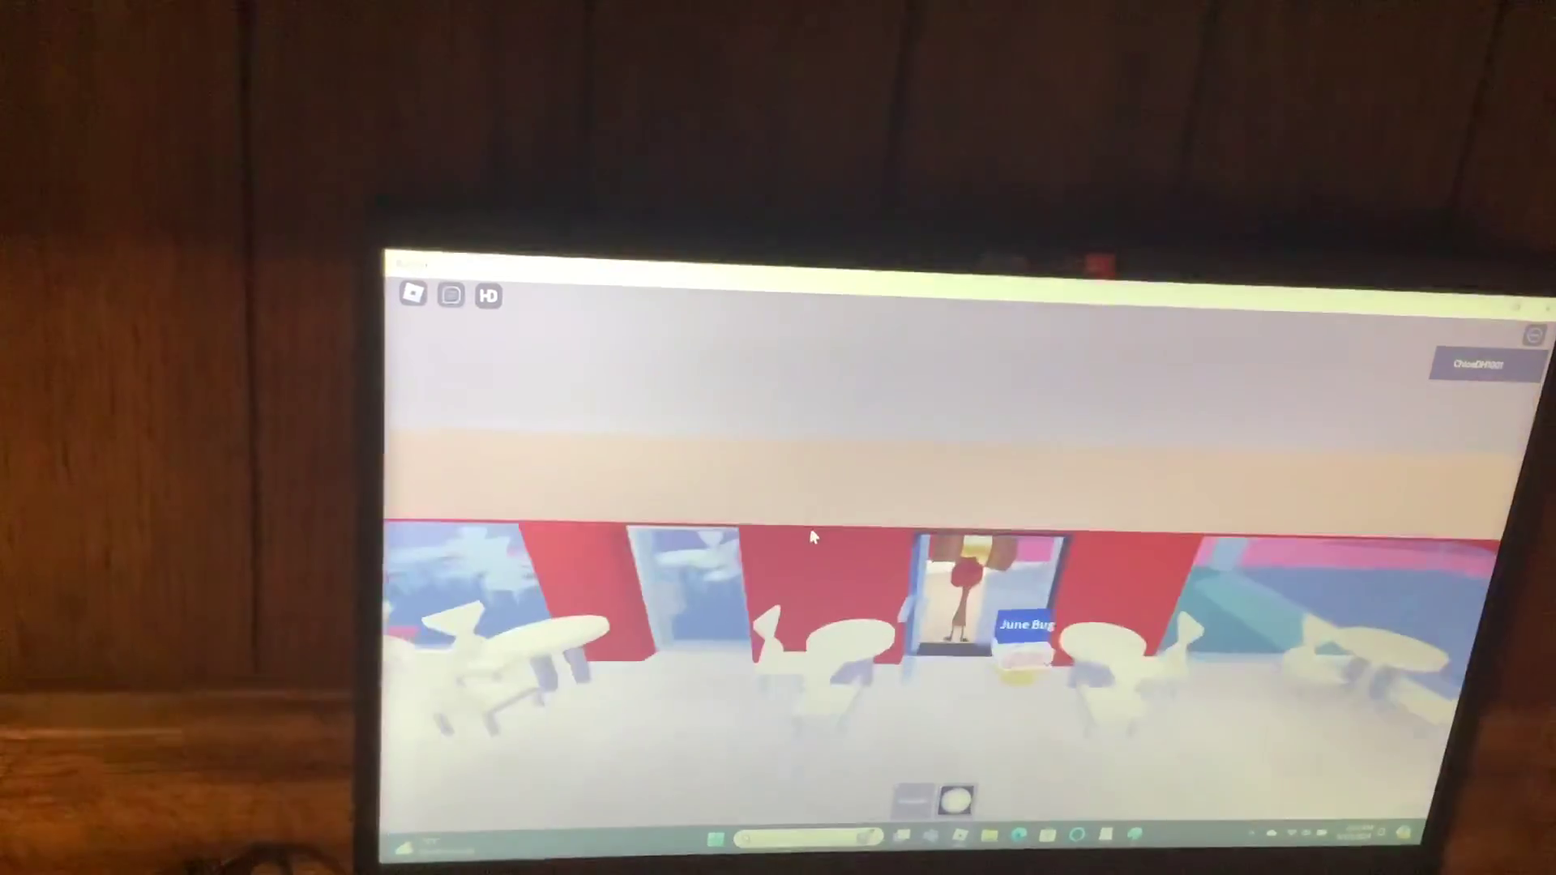
Enter the glass jewelry store, view its ring display cases, then return to the plaza mat
right_click(802, 549)
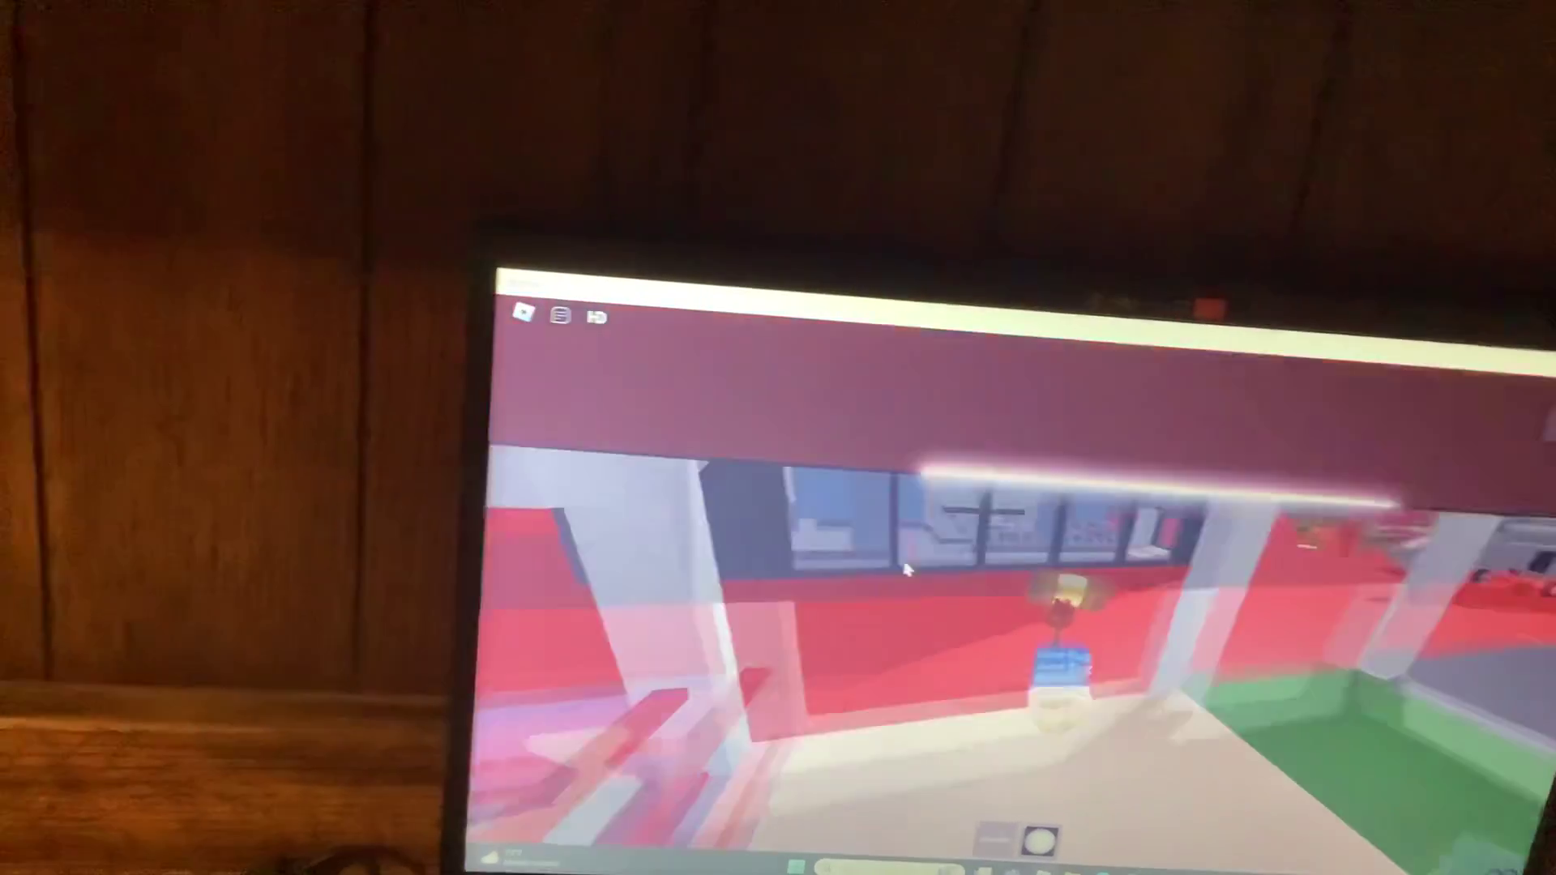
drag(905, 569, 830, 523)
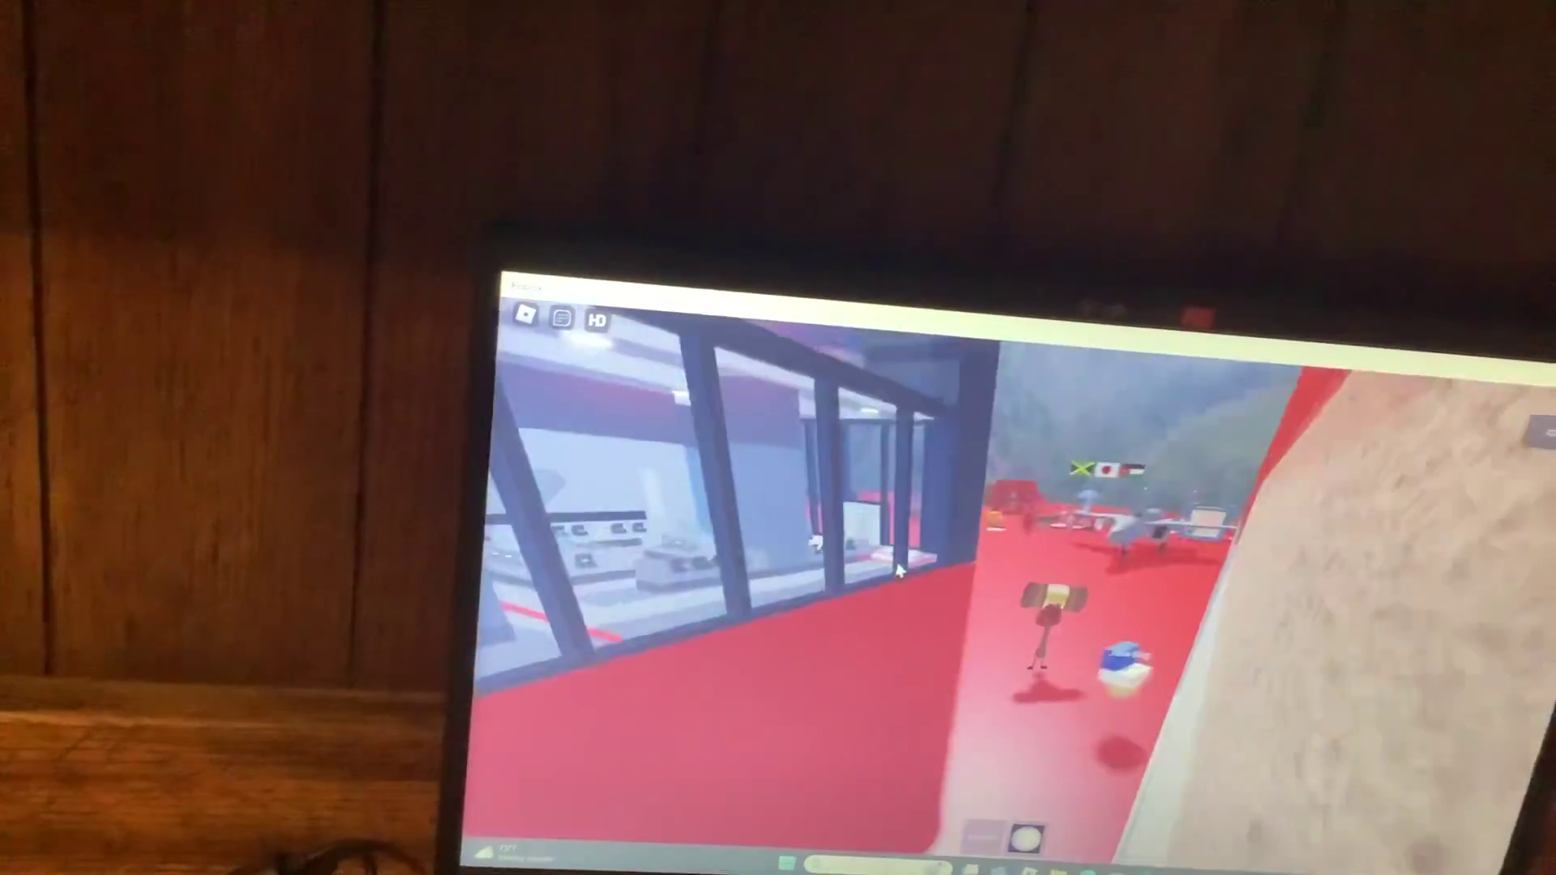
scroll(830, 522, up, 4)
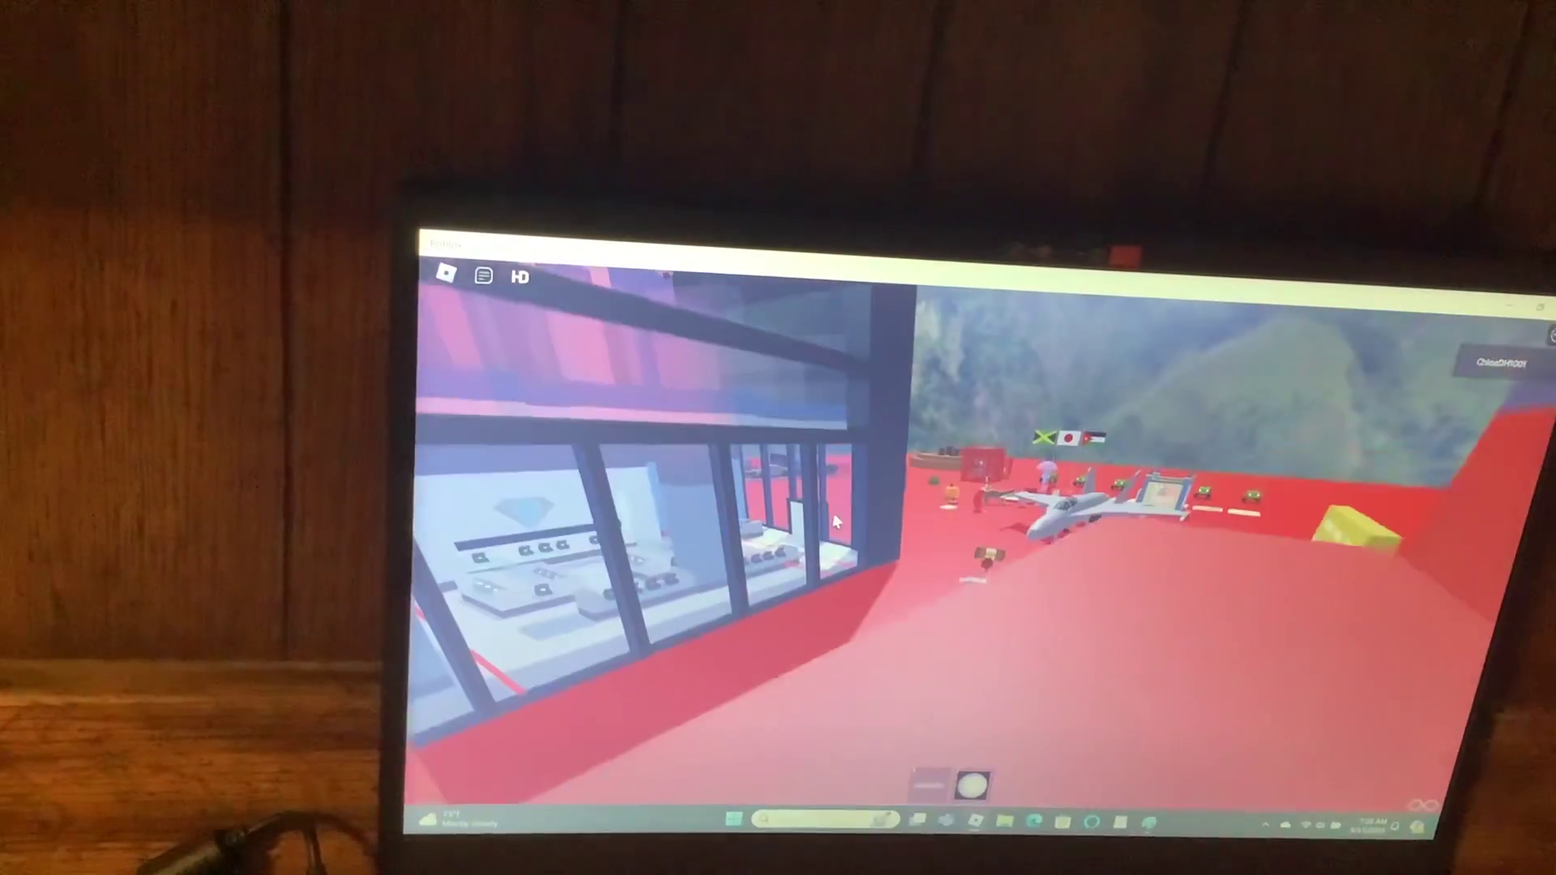
scroll(840, 524, down, 5)
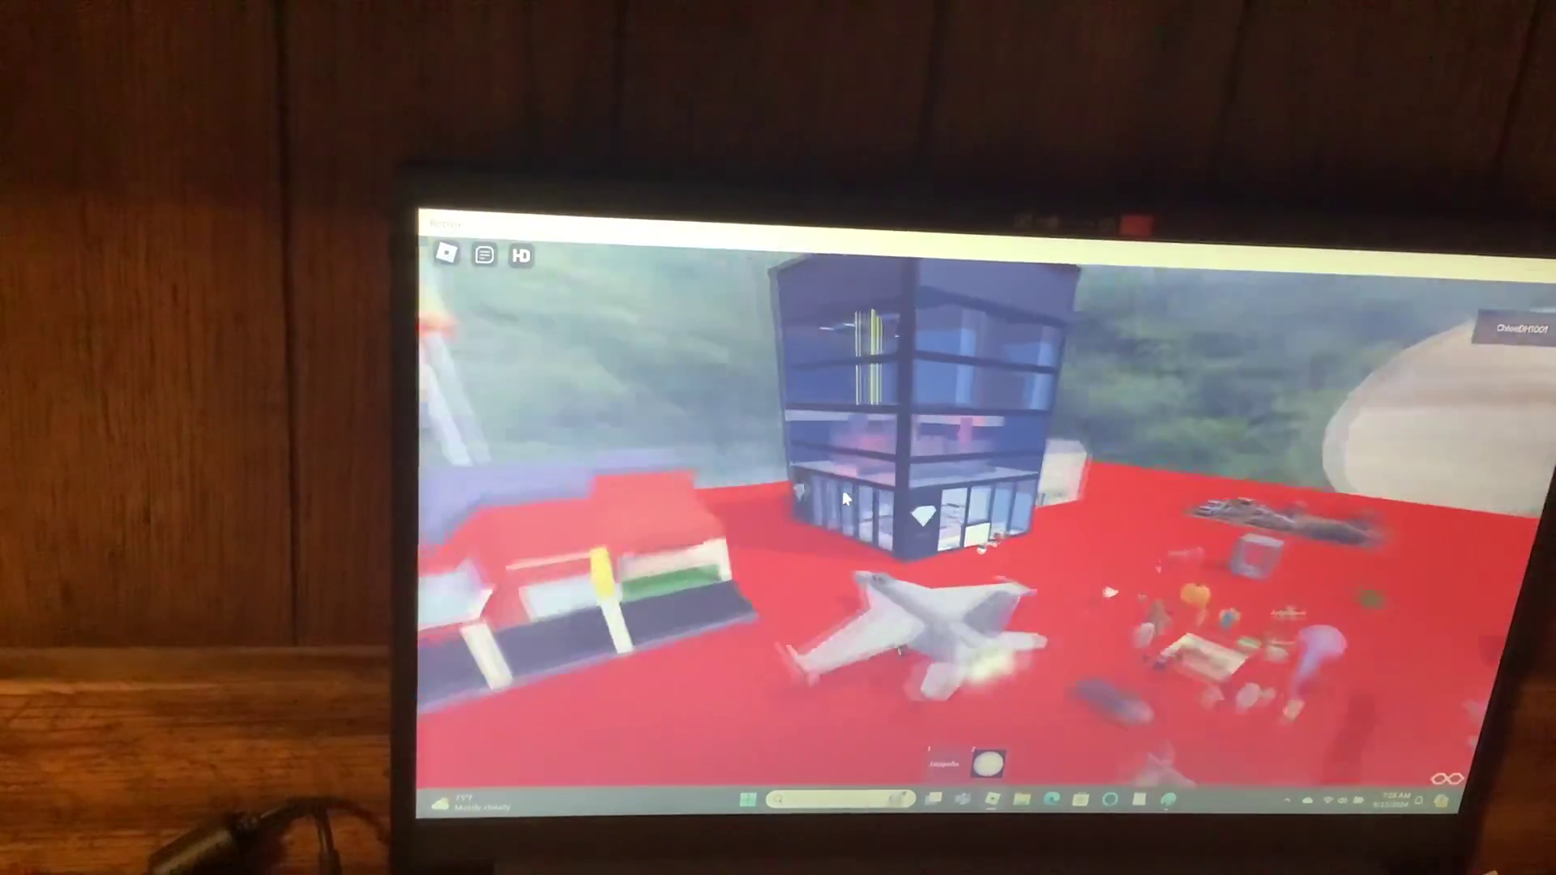
drag(843, 490, 839, 492)
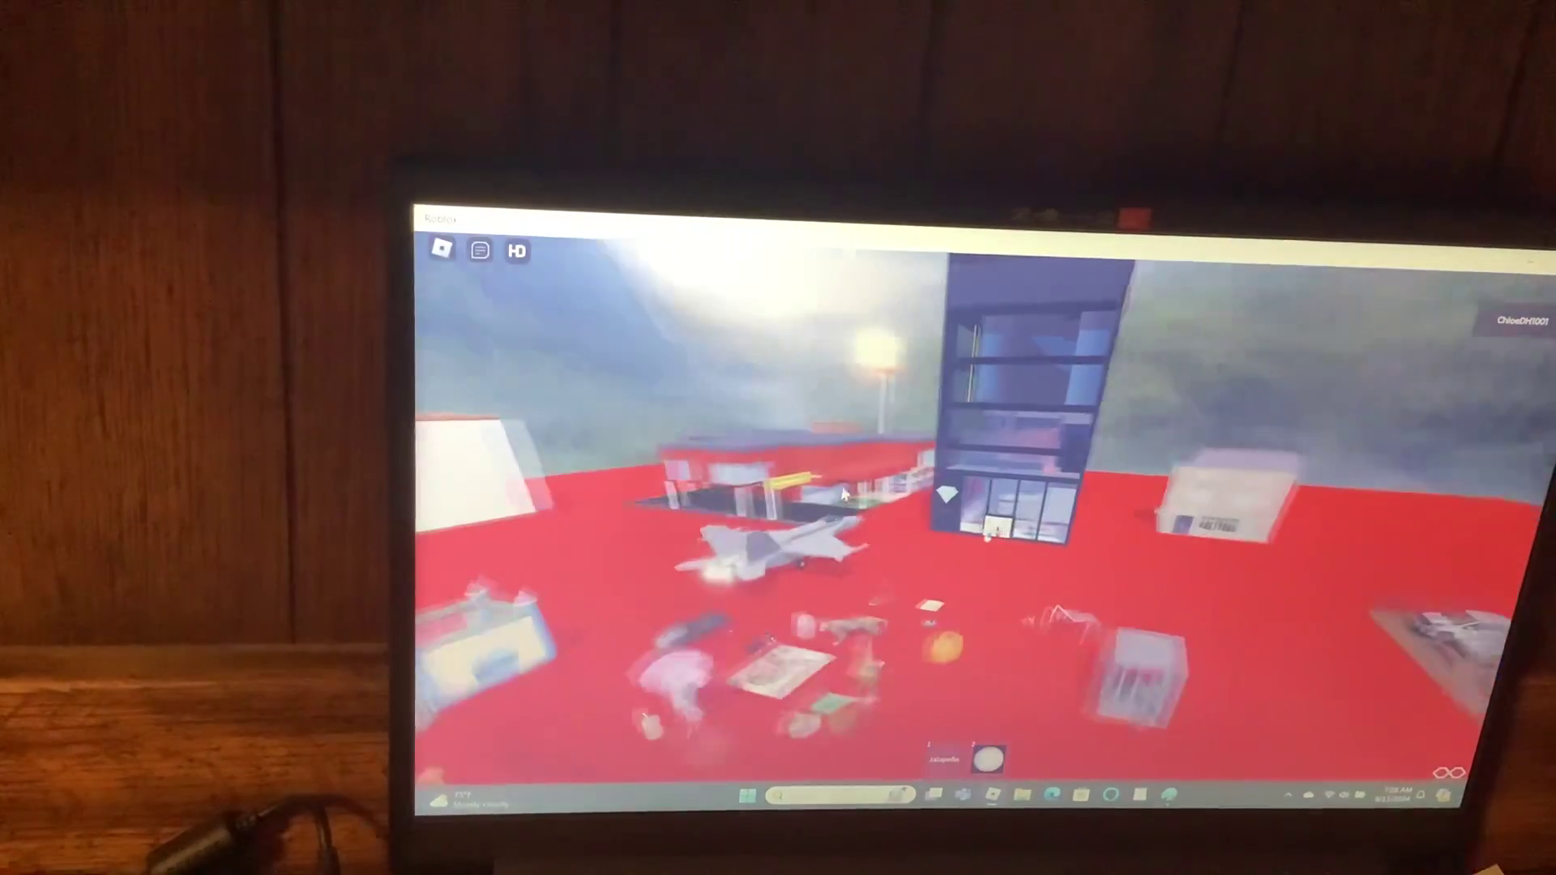
scroll(839, 488, up, 5)
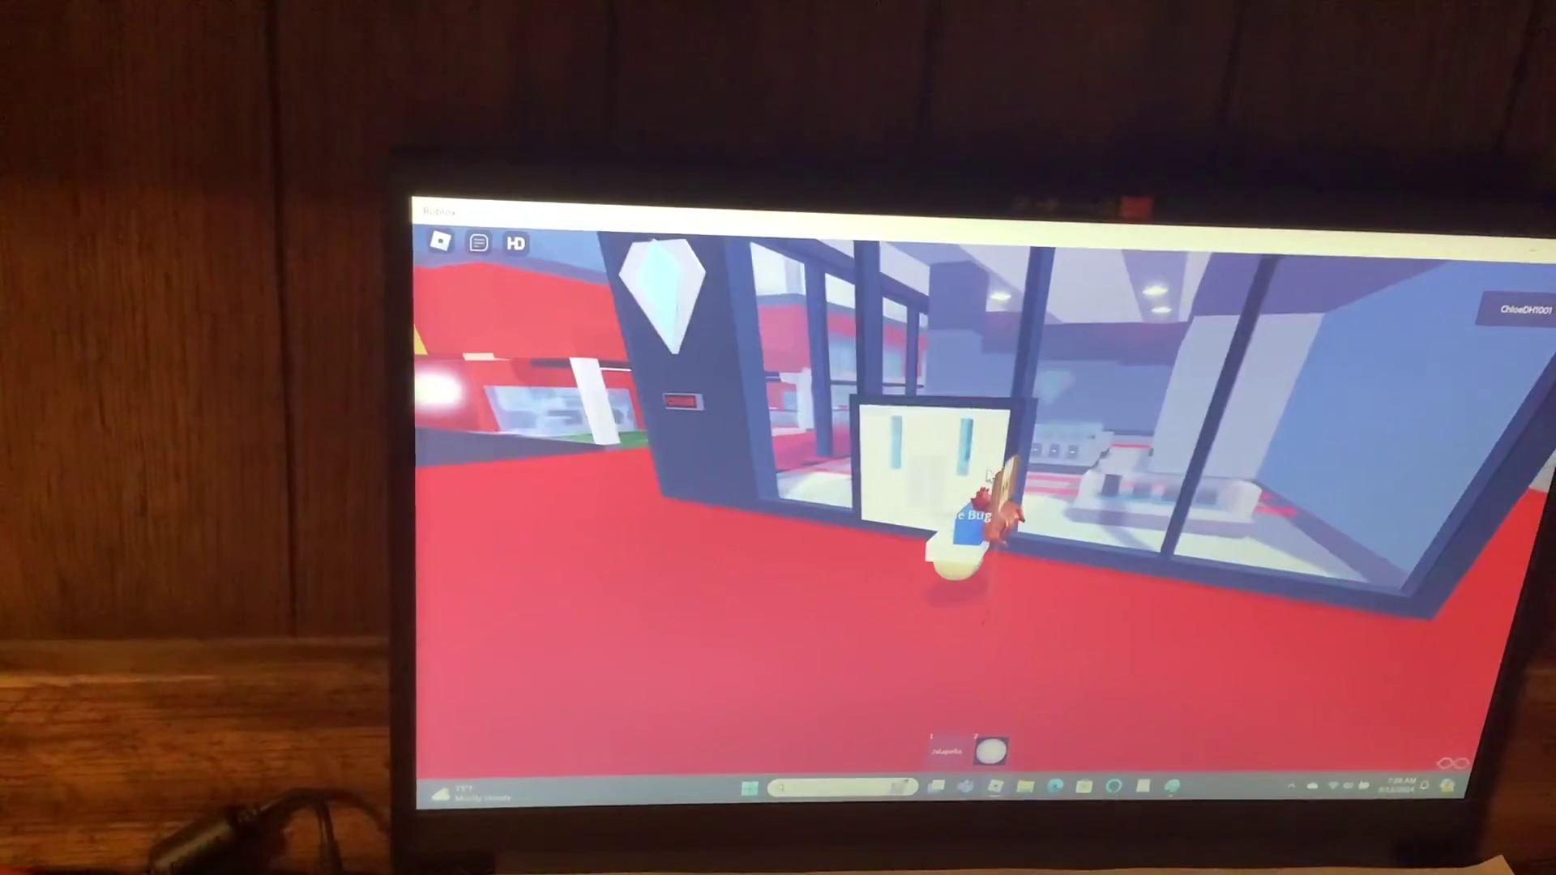
drag(996, 485, 925, 486)
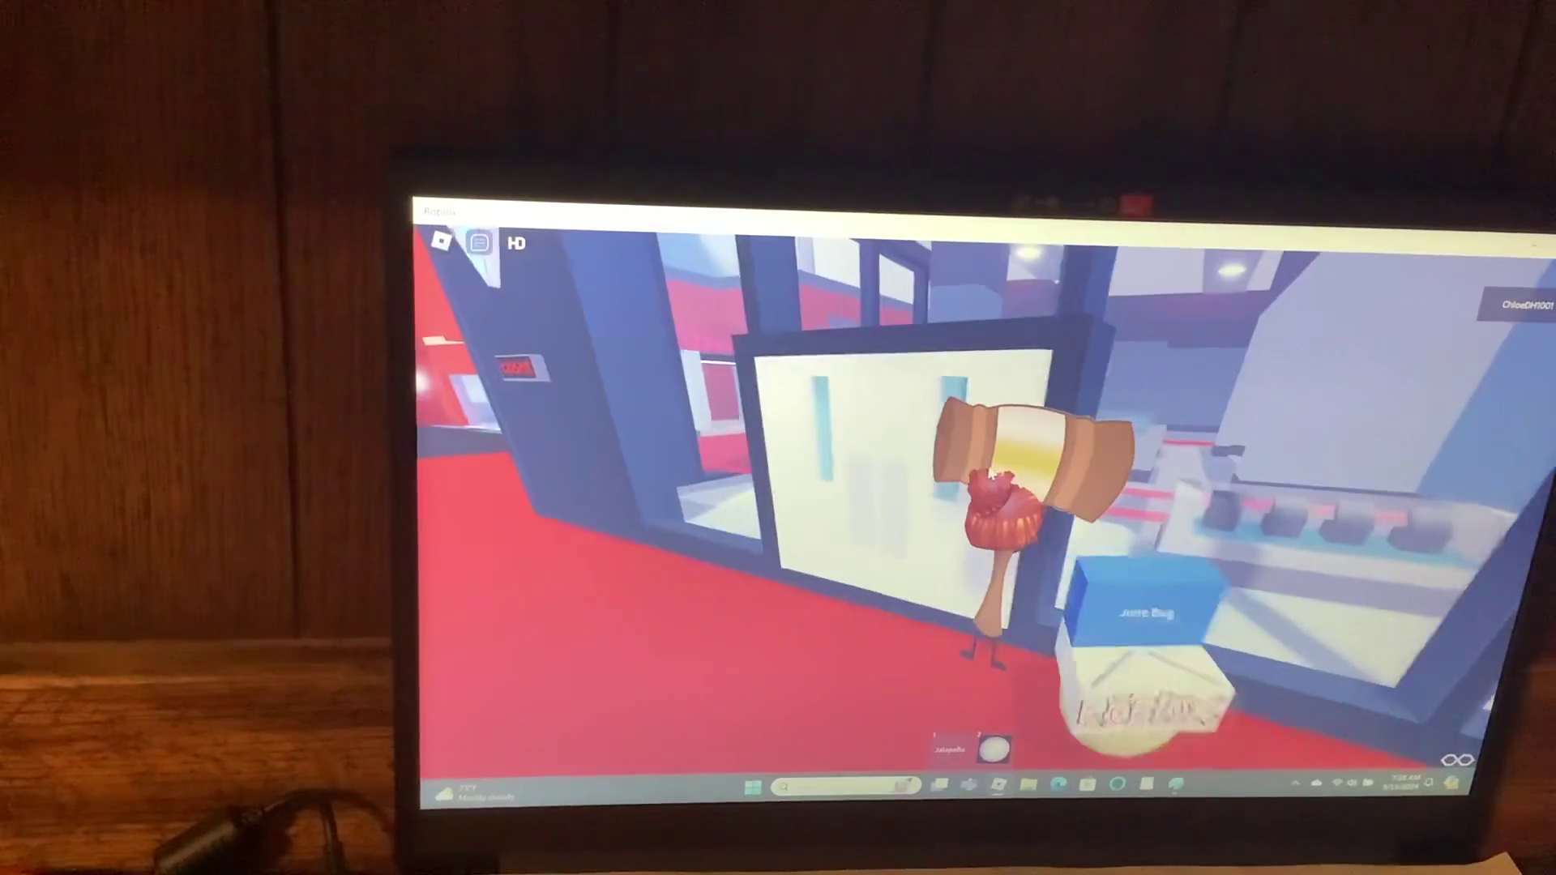
key(w)
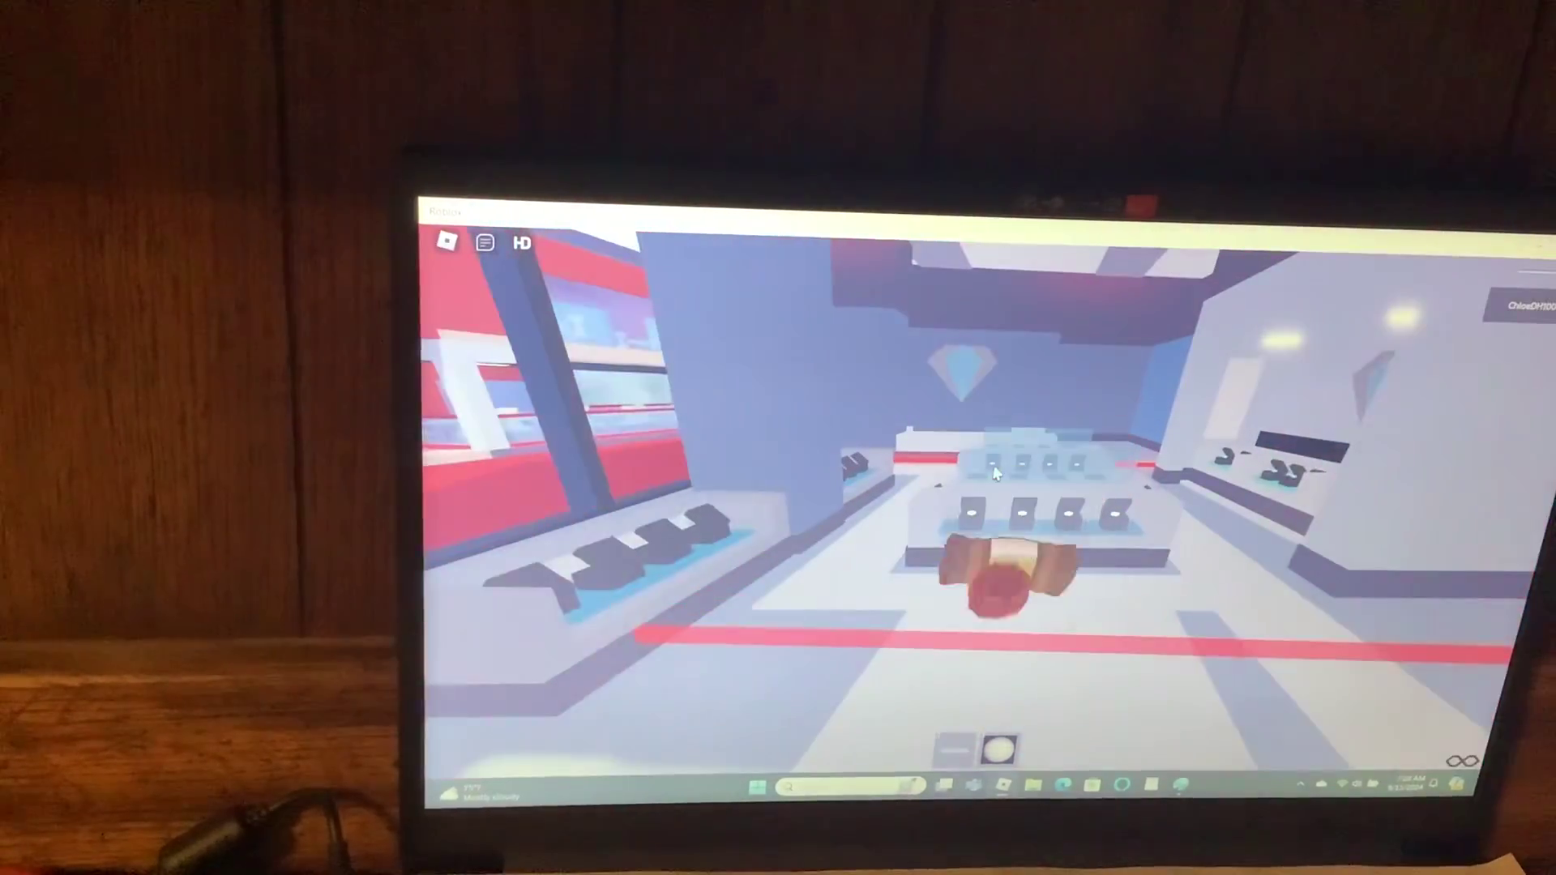
scroll(994, 474, up, 5)
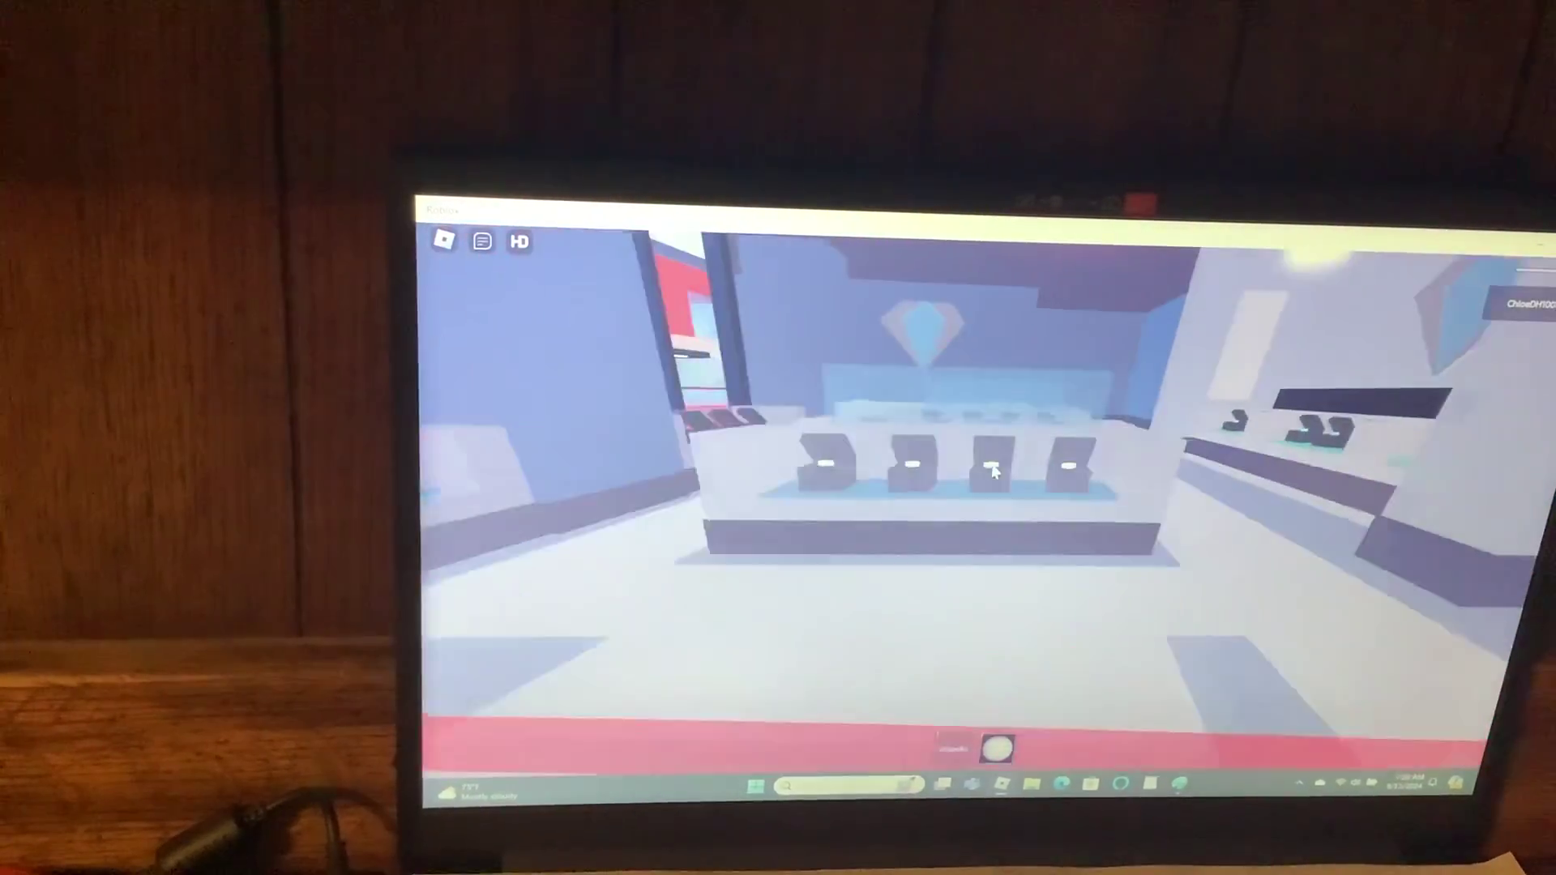
drag(991, 476, 988, 477)
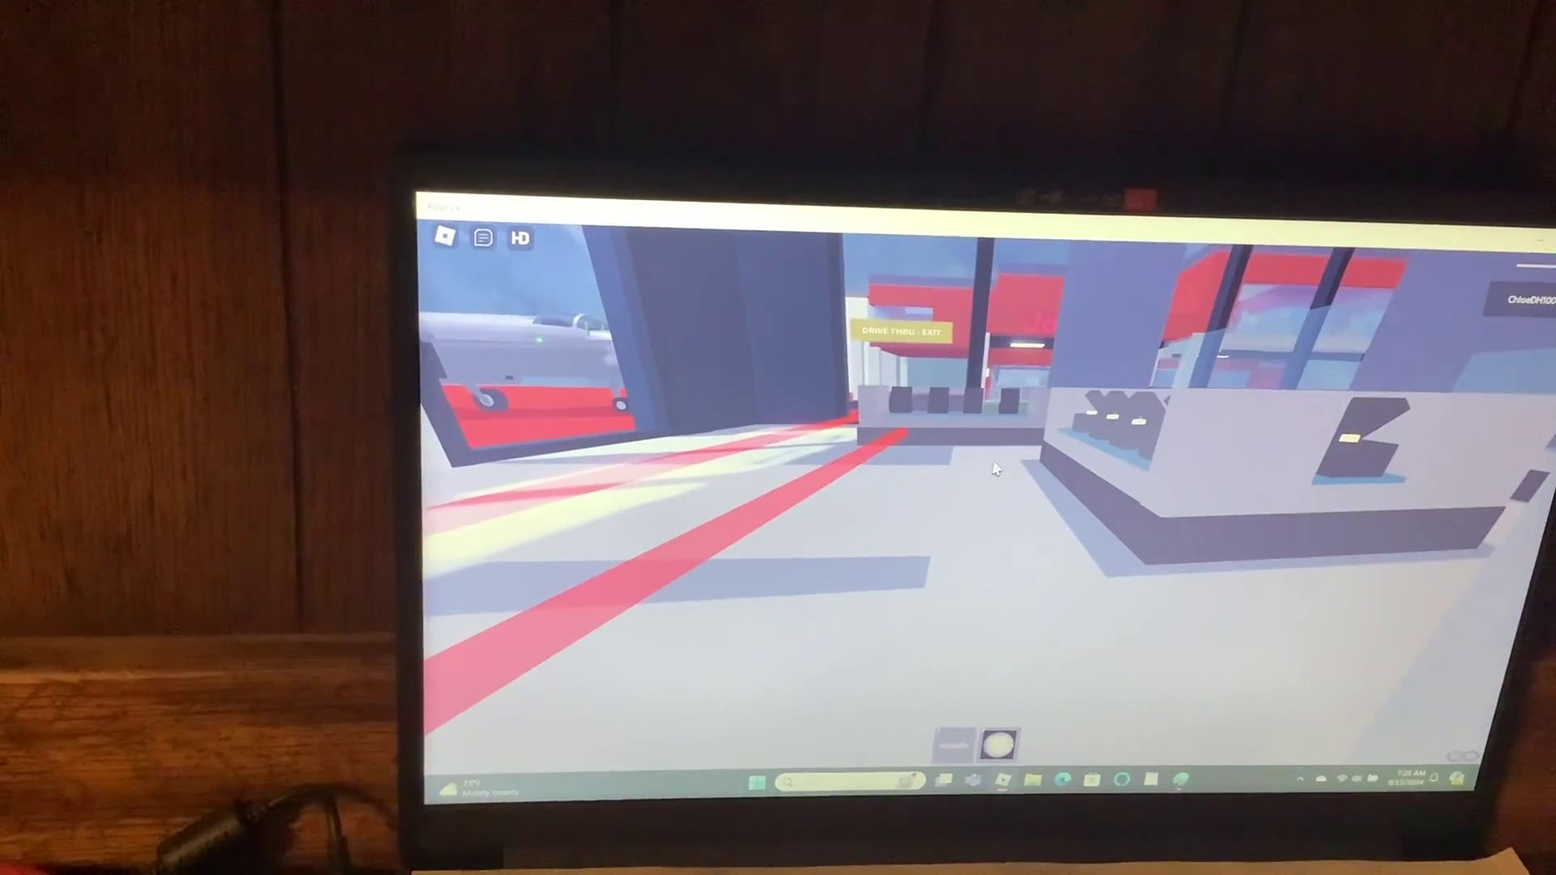
click(995, 470)
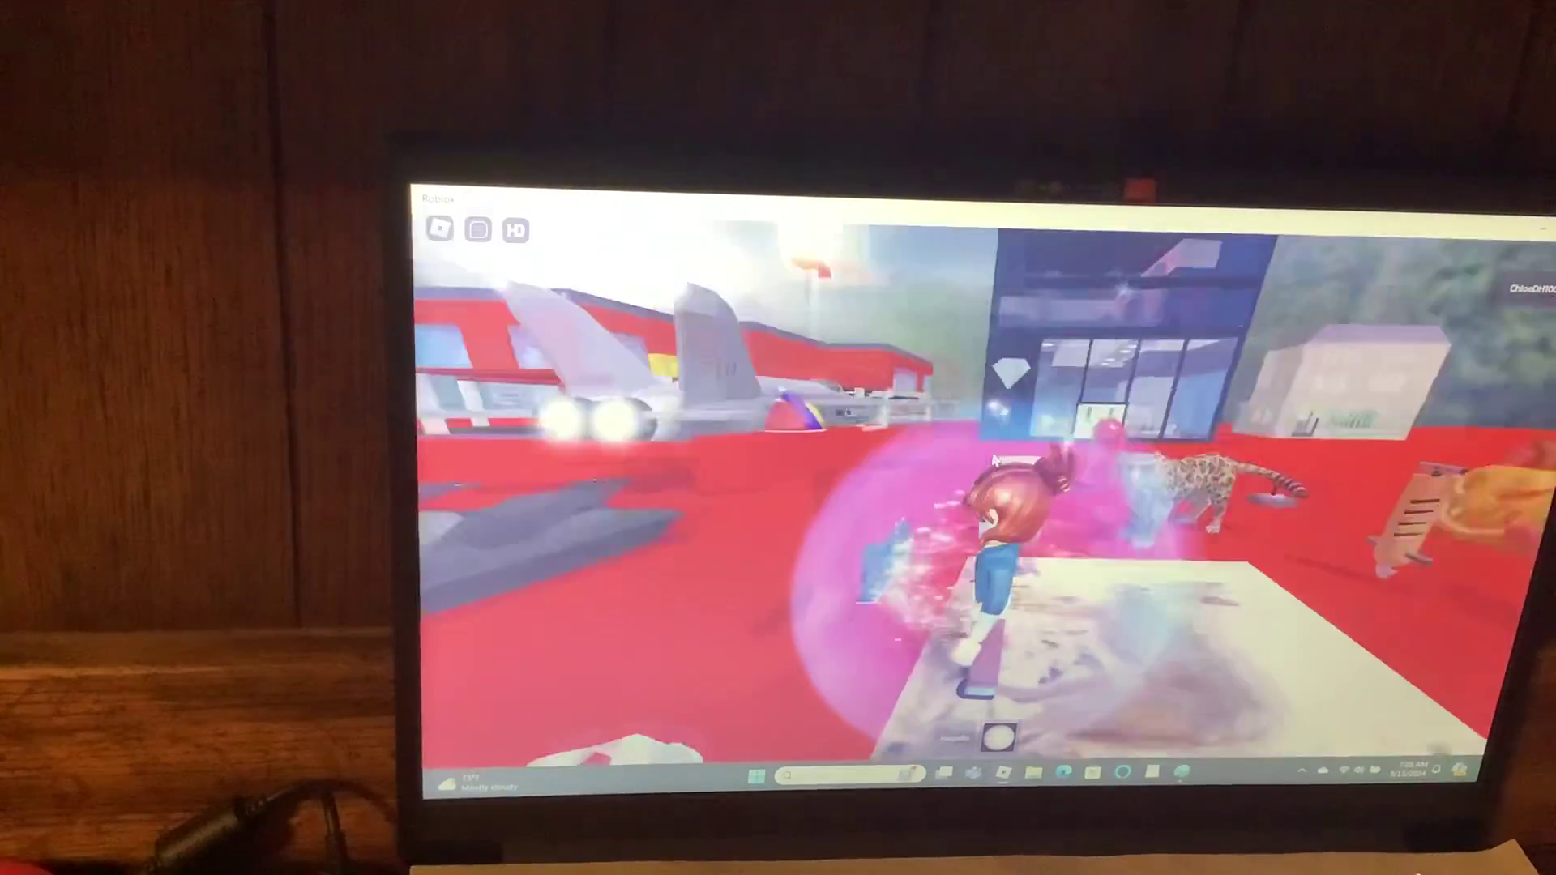
Run past the jaguar, jam jars and red cage toward the Judge Gavel area
drag(994, 462, 1001, 464)
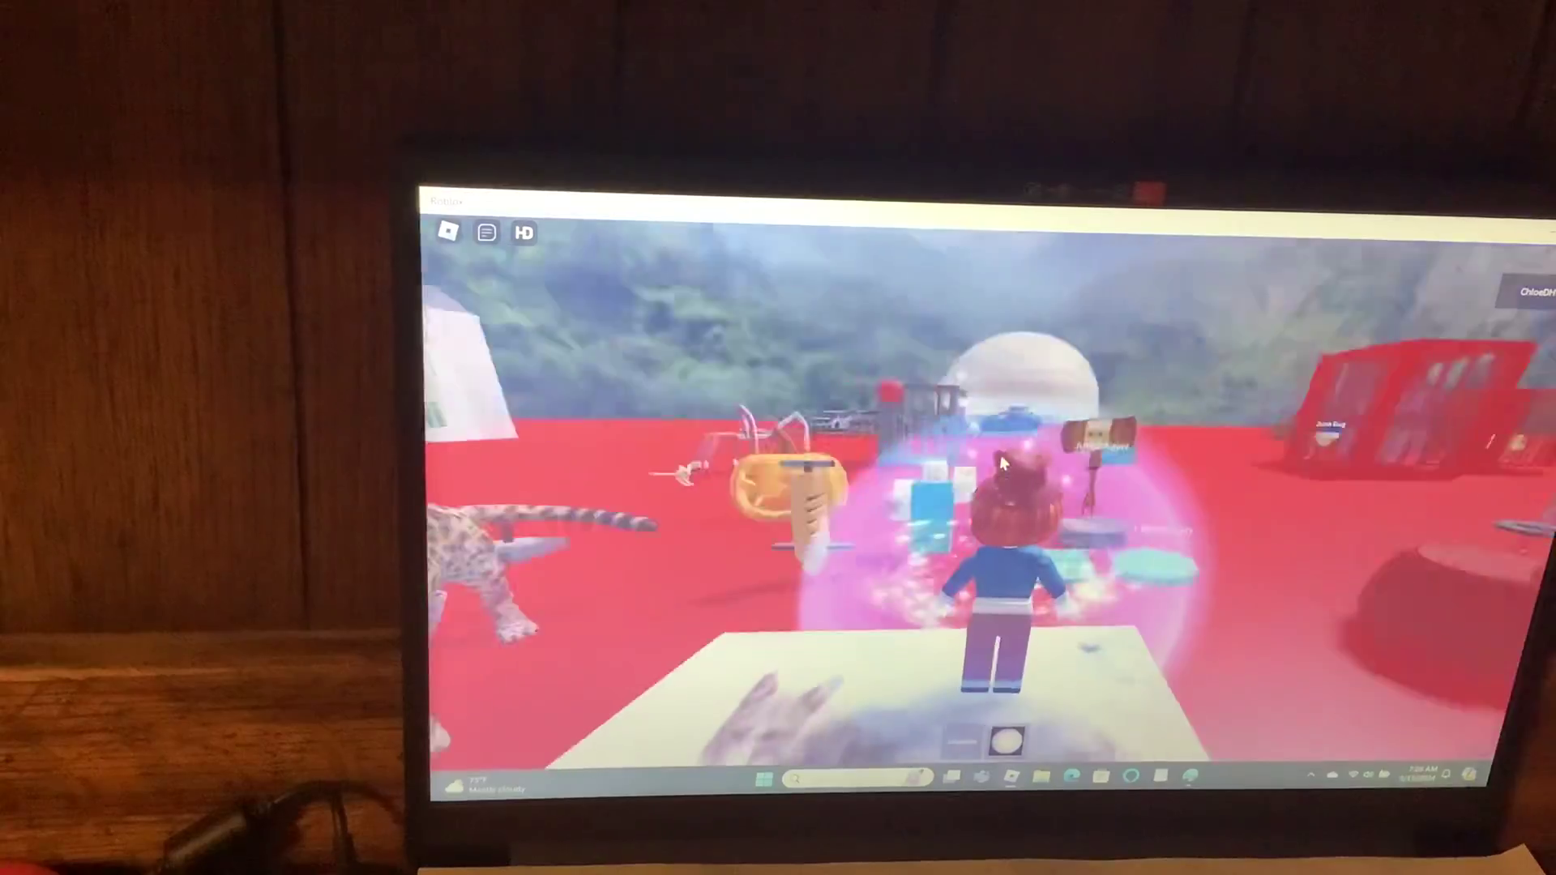
key(w)
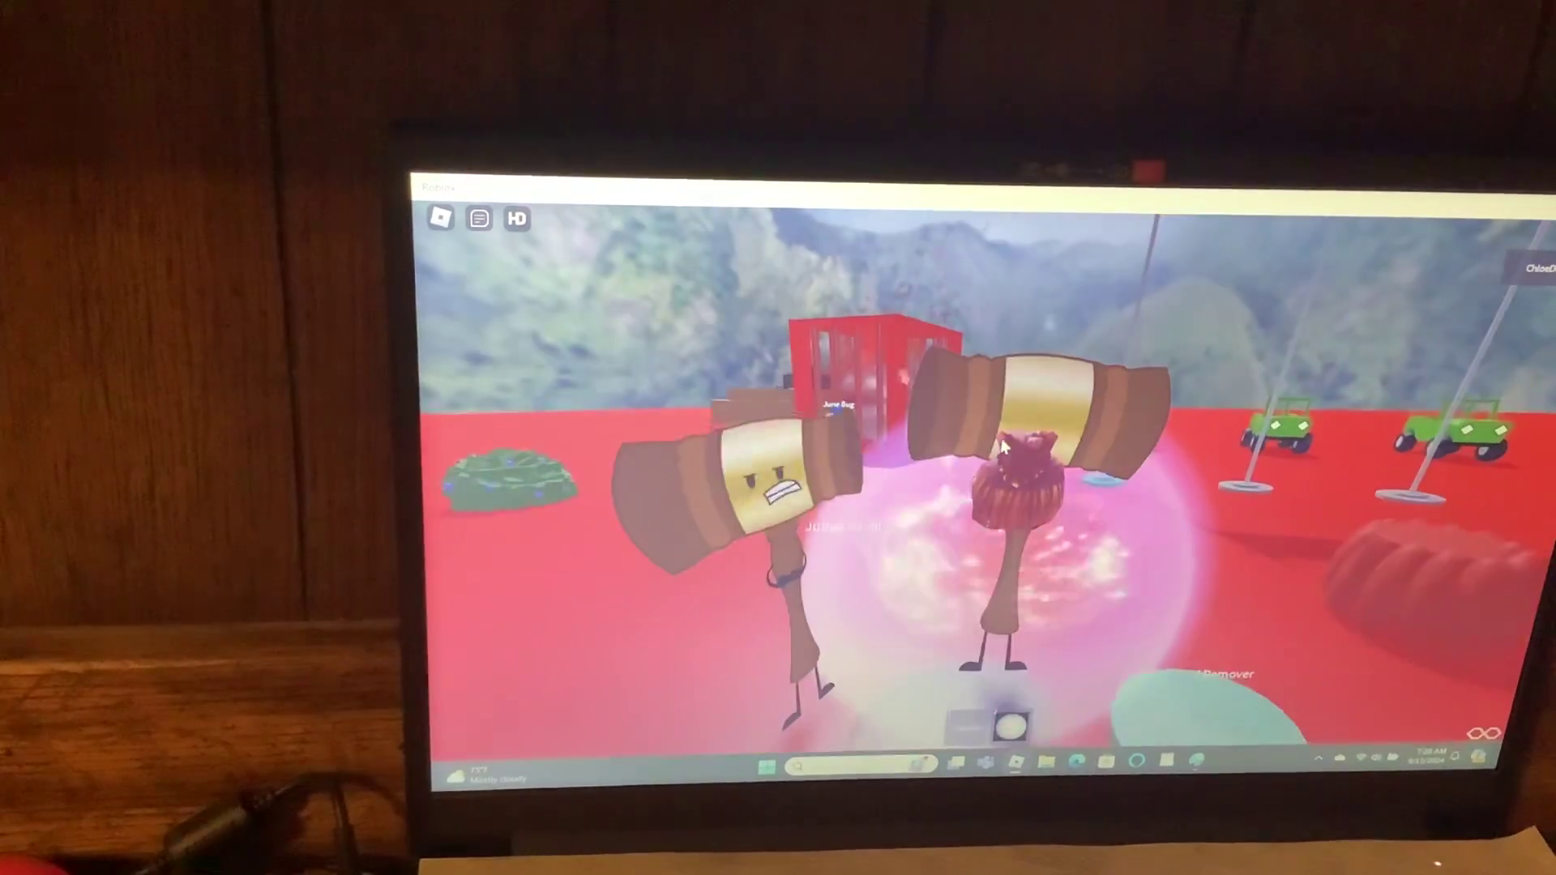
drag(1007, 450, 992, 452)
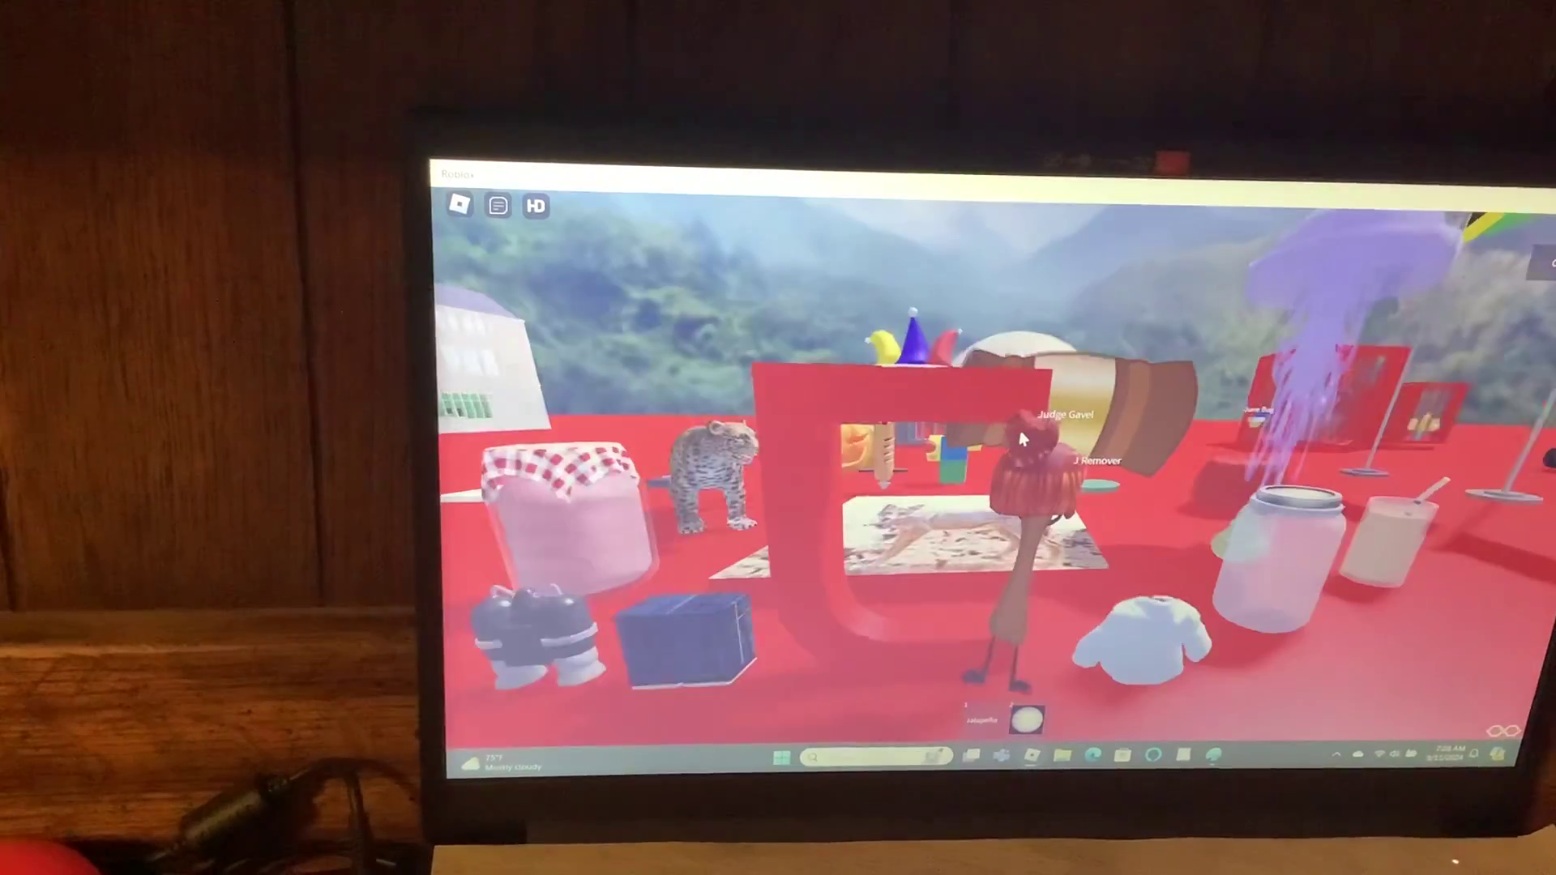
drag(1043, 423, 1033, 426)
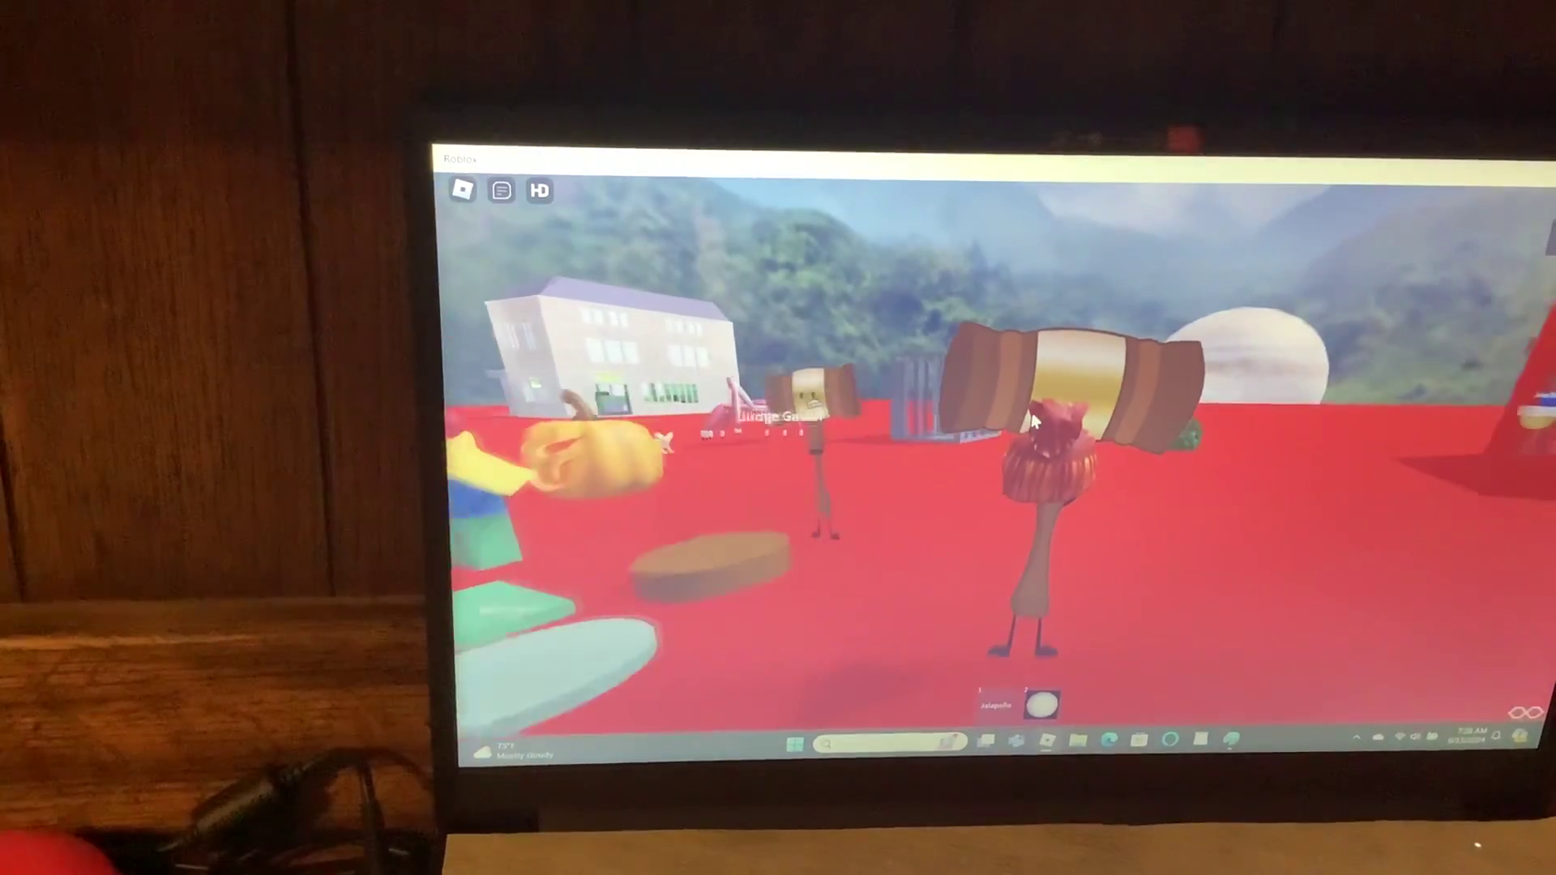